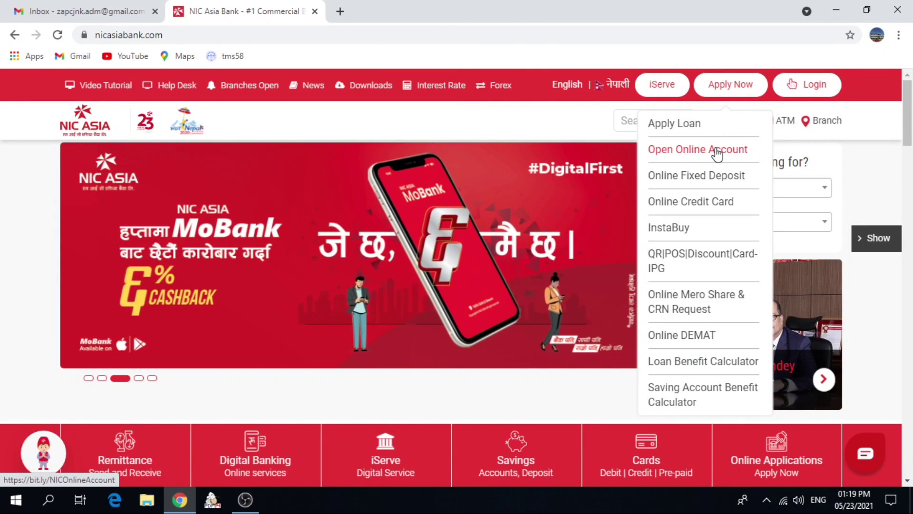
From Open Online Account, browse the account cards and apply for New Premium Super Chamatkarik Bachat Khata.
{"action": "left_click", "coordinate": [717, 151]}
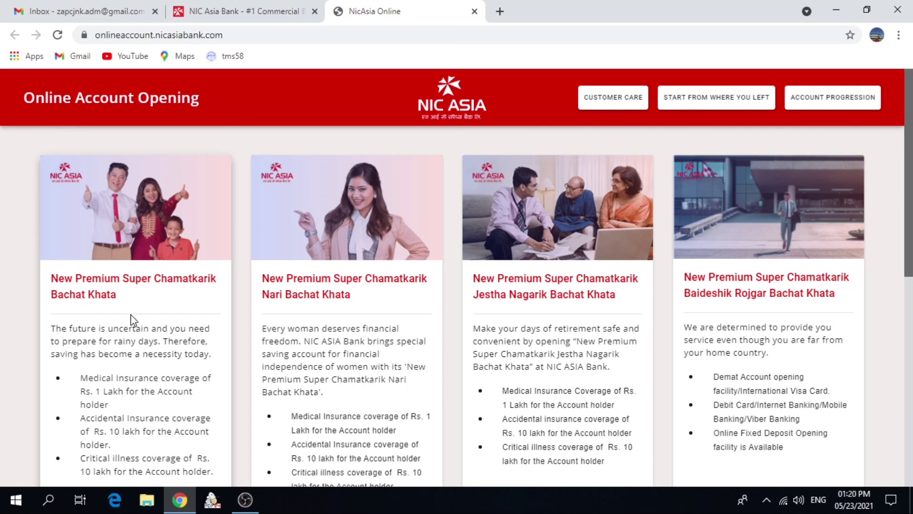
{"action": "scroll", "coordinate": [139, 349], "scroll_direction": "down", "scroll_amount": 4}
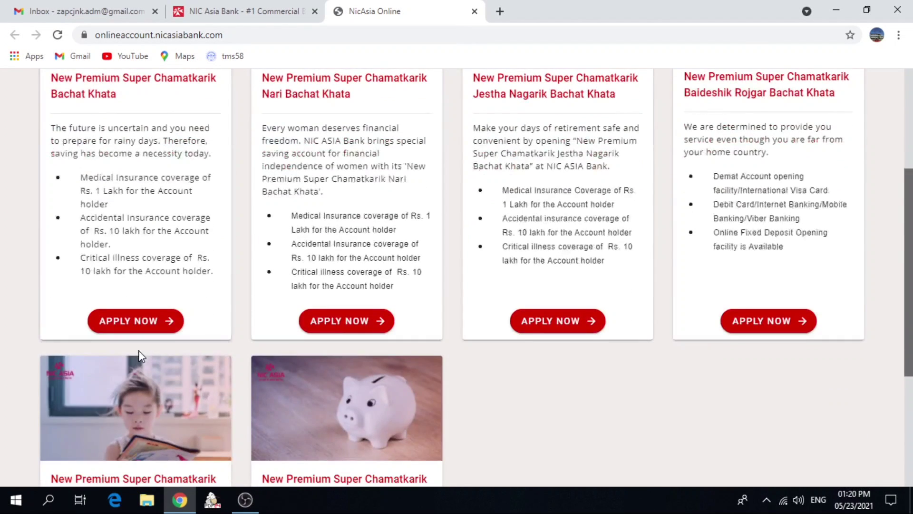
{"action": "scroll", "coordinate": [139, 350], "scroll_direction": "up", "scroll_amount": 4}
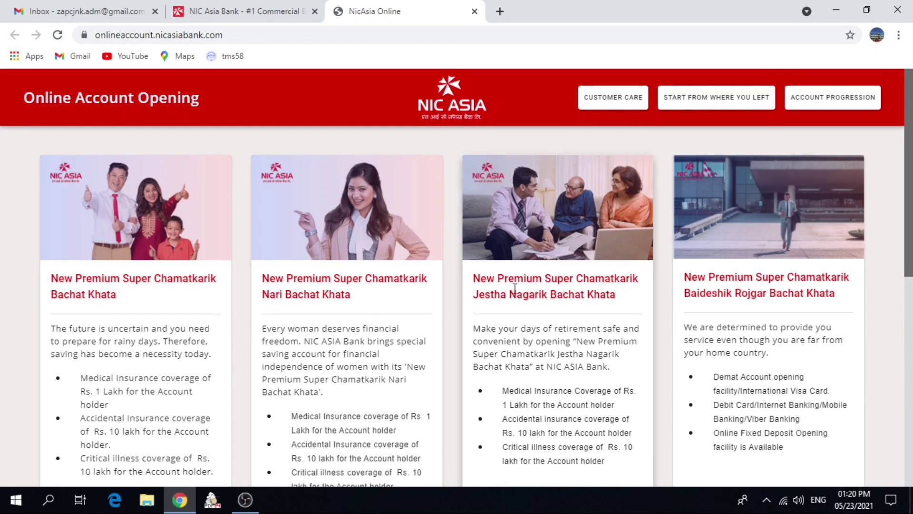
{"action": "scroll", "coordinate": [146, 304], "scroll_direction": "down", "scroll_amount": 4}
{"action": "scroll", "coordinate": [146, 302], "scroll_direction": "up", "scroll_amount": 3}
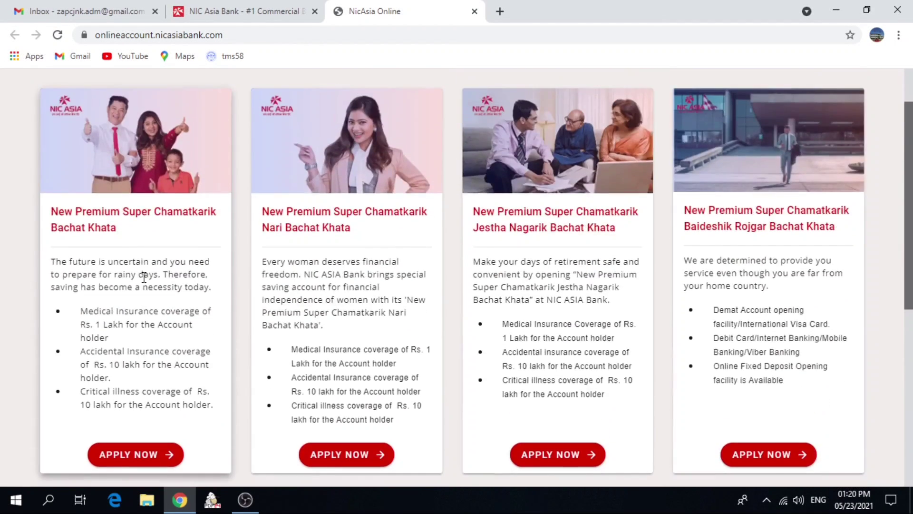
{"action": "scroll", "coordinate": [79, 314], "scroll_direction": "down", "scroll_amount": 3}
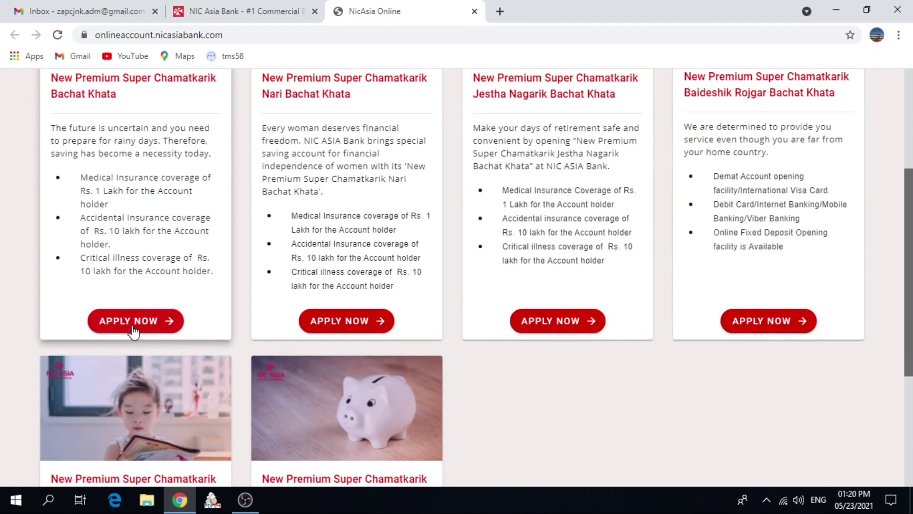
{"action": "left_click", "coordinate": [136, 320]}
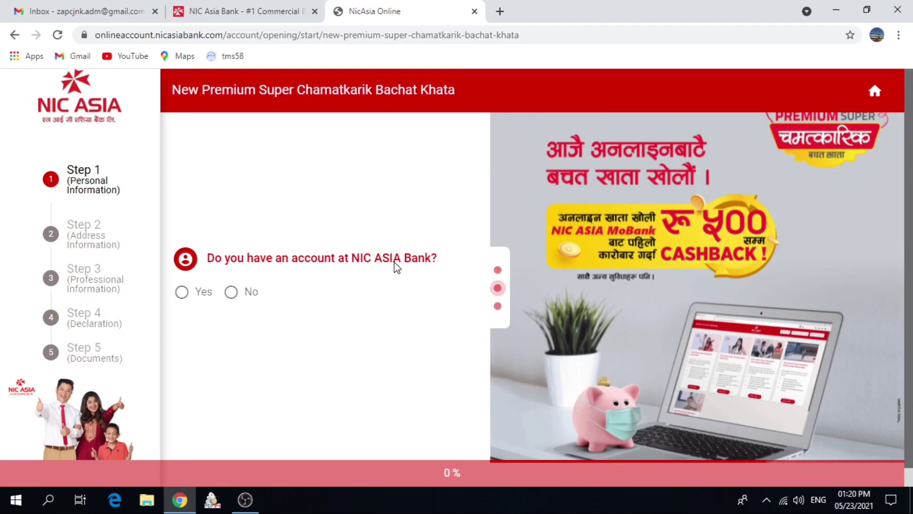
Answer No to already having an account at NIC ASIA Bank.
{"action": "left_click", "coordinate": [231, 292]}
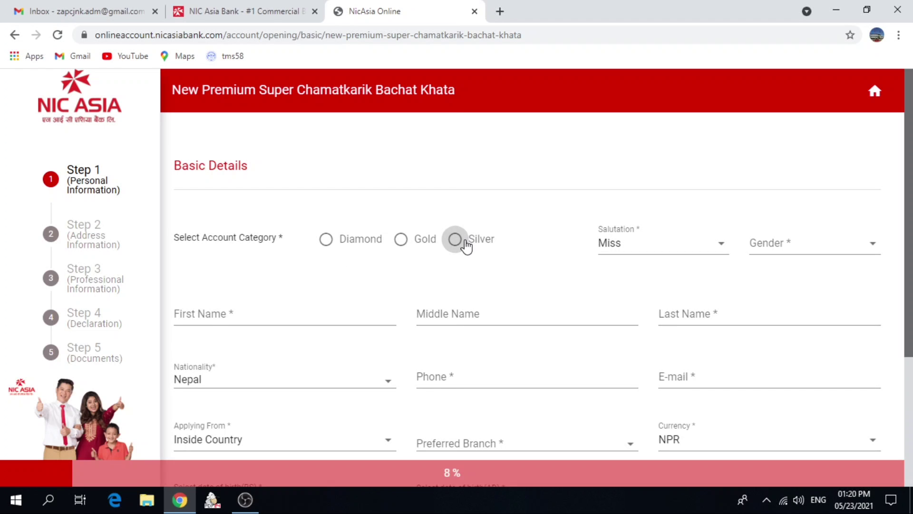
Select Silver and review its Internet Banking, Mobile Banking and online-opening benefits.
{"action": "left_click", "coordinate": [455, 239]}
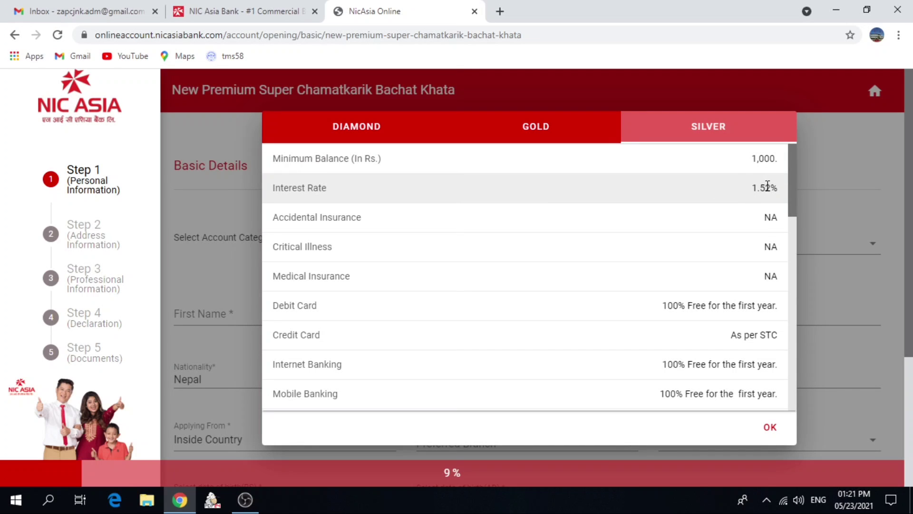
{"action": "scroll", "coordinate": [759, 298], "scroll_direction": "down", "scroll_amount": 3}
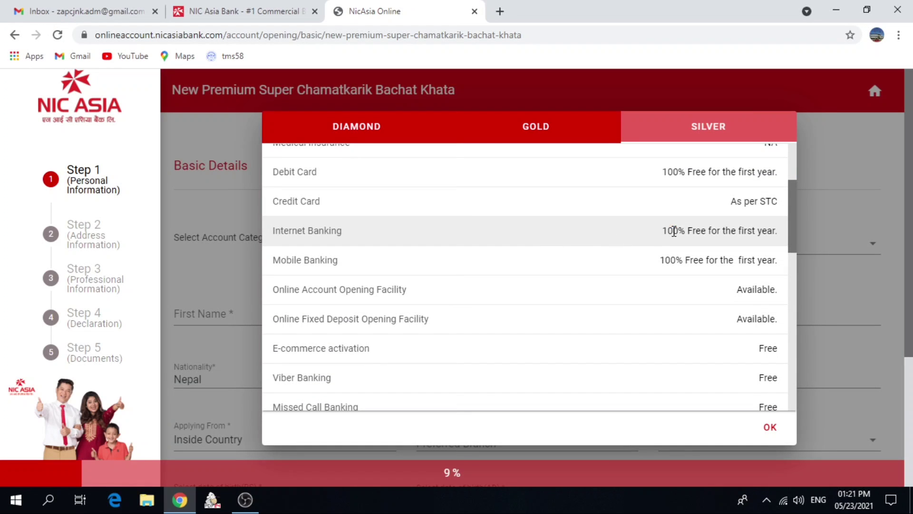
{"action": "left_click_drag", "start_coordinate": [674, 232], "coordinate": [772, 238]}
{"action": "left_click", "coordinate": [703, 259]}
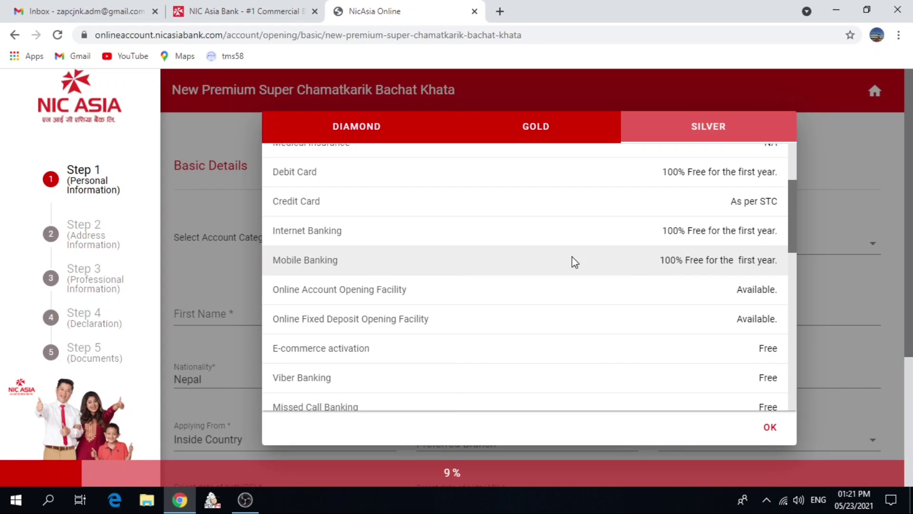
{"action": "left_click_drag", "start_coordinate": [659, 259], "coordinate": [773, 264]}
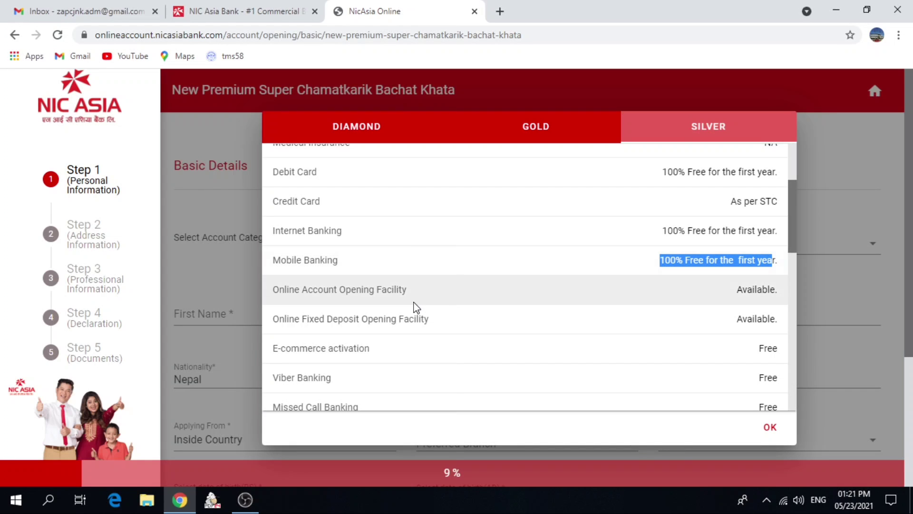
{"action": "double_click", "coordinate": [737, 291]}
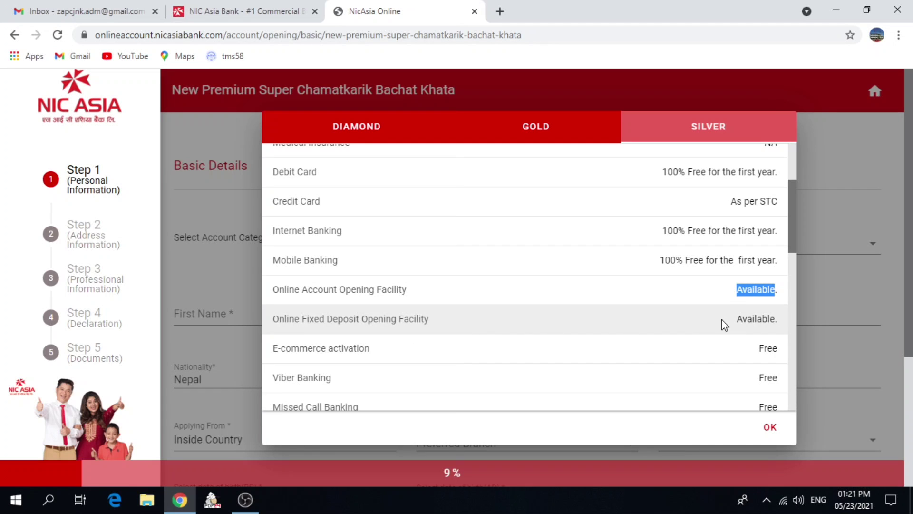
{"action": "left_click_drag", "start_coordinate": [743, 317], "coordinate": [767, 317]}
Read the rest of the Silver comparison list and close it with OK.
{"action": "scroll", "coordinate": [640, 312], "scroll_direction": "down", "scroll_amount": 2}
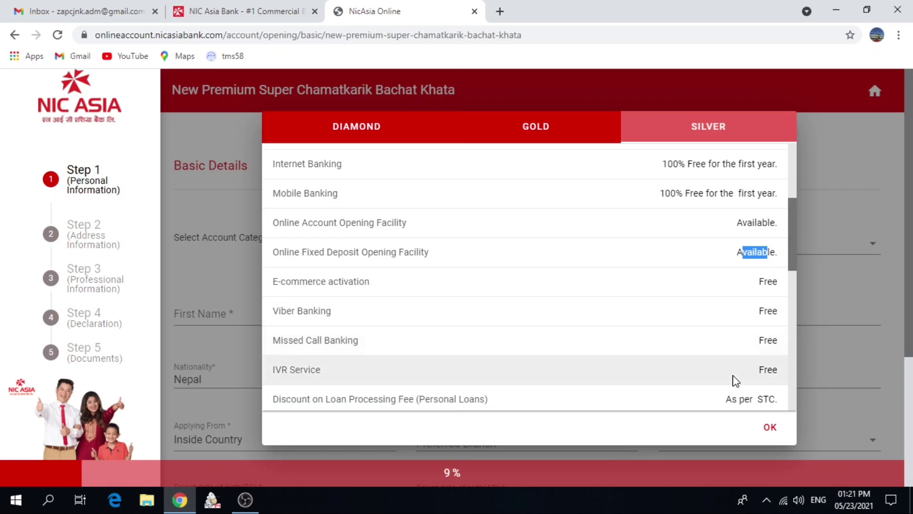
{"action": "scroll", "coordinate": [745, 346], "scroll_direction": "down", "scroll_amount": 3}
{"action": "scroll", "coordinate": [713, 339], "scroll_direction": "down", "scroll_amount": 3}
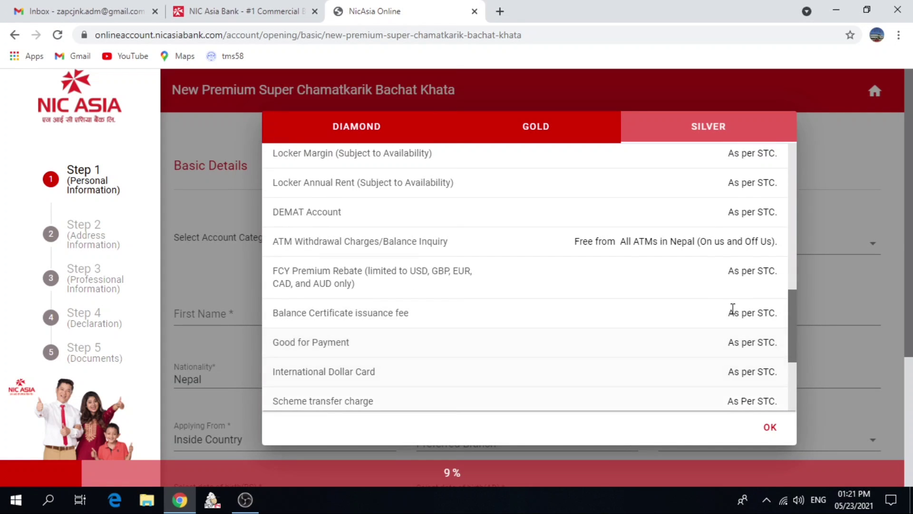
{"action": "scroll", "coordinate": [632, 308], "scroll_direction": "down", "scroll_amount": 1}
{"action": "scroll", "coordinate": [626, 306], "scroll_direction": "down", "scroll_amount": 3}
{"action": "scroll", "coordinate": [628, 285], "scroll_direction": "up", "scroll_amount": 10}
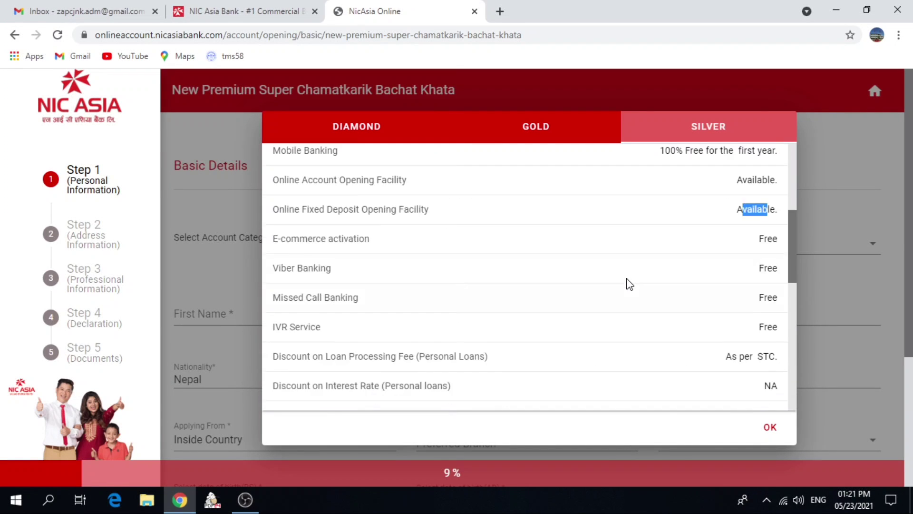
{"action": "scroll", "coordinate": [689, 324], "scroll_direction": "down", "scroll_amount": 10}
{"action": "left_click", "coordinate": [770, 428]}
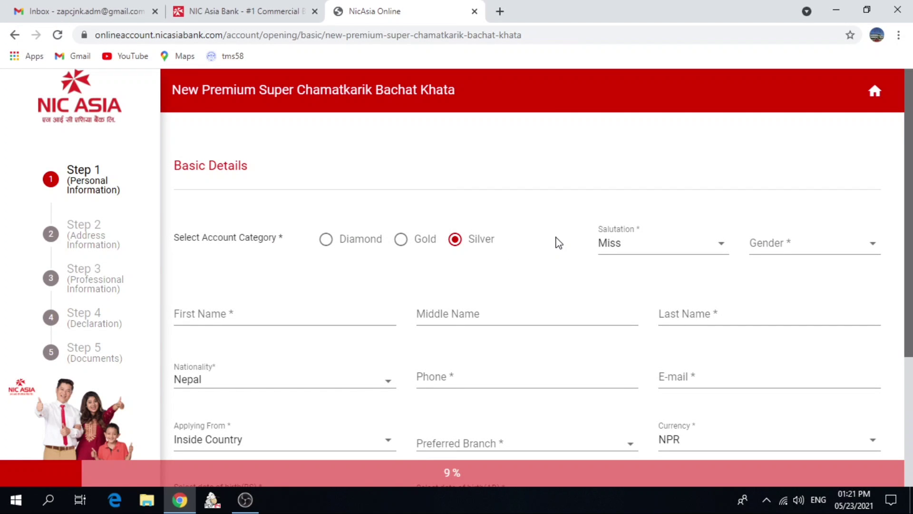
Set the salutation to Mr.
{"action": "scroll", "coordinate": [508, 304], "scroll_direction": "down", "scroll_amount": 4}
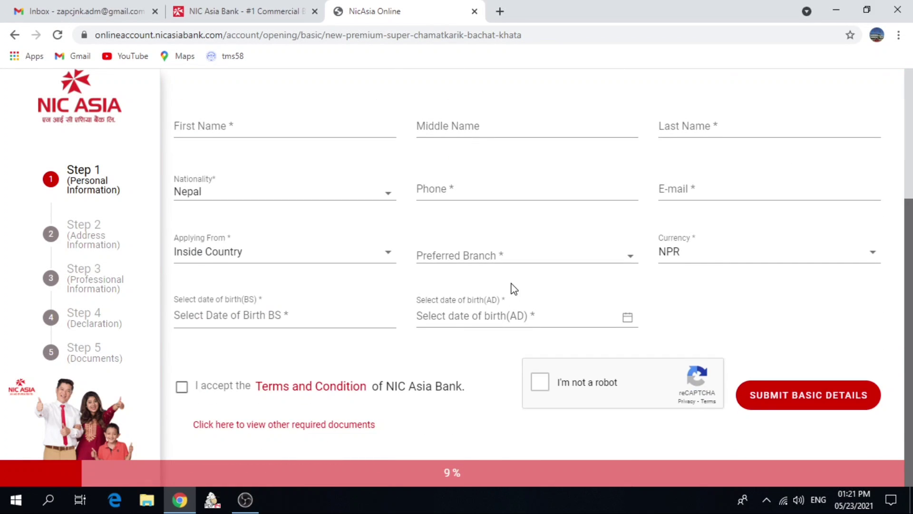
{"action": "scroll", "coordinate": [514, 287], "scroll_direction": "up", "scroll_amount": 4}
{"action": "left_click", "coordinate": [653, 247]}
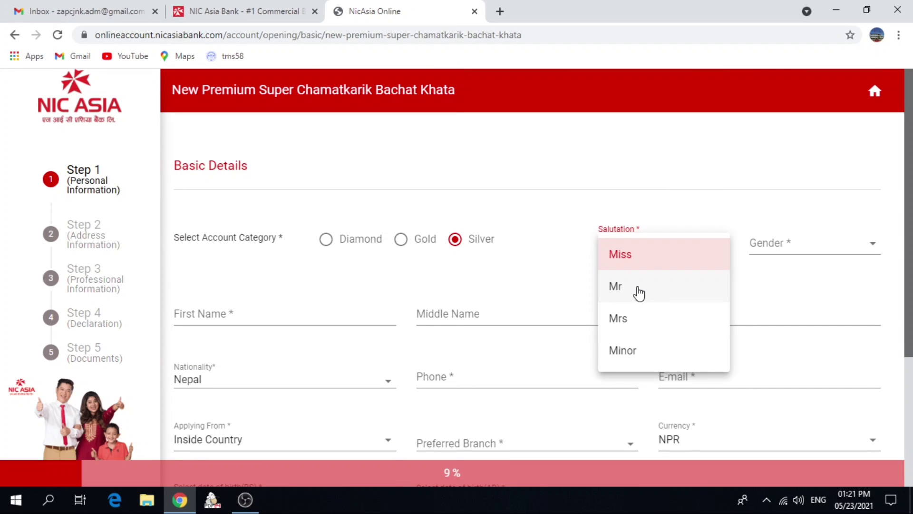
{"action": "left_click", "coordinate": [639, 291]}
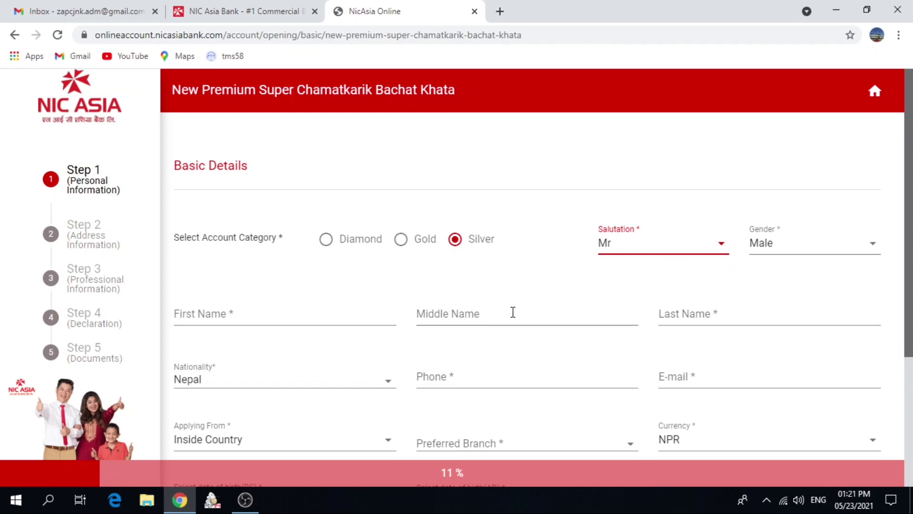
Enter the applicant's first, middle and last names.
{"action": "left_click", "coordinate": [299, 315]}
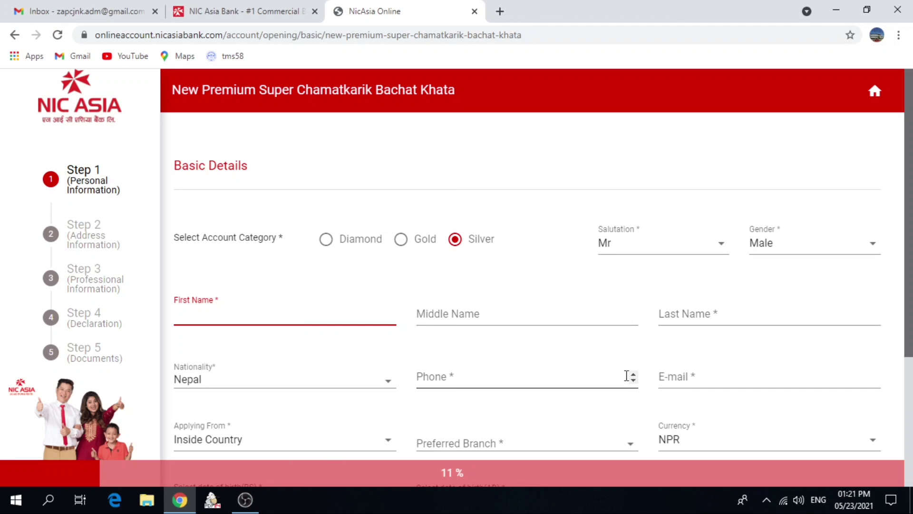
{"action": "scroll", "coordinate": [575, 383], "scroll_direction": "down", "scroll_amount": 2}
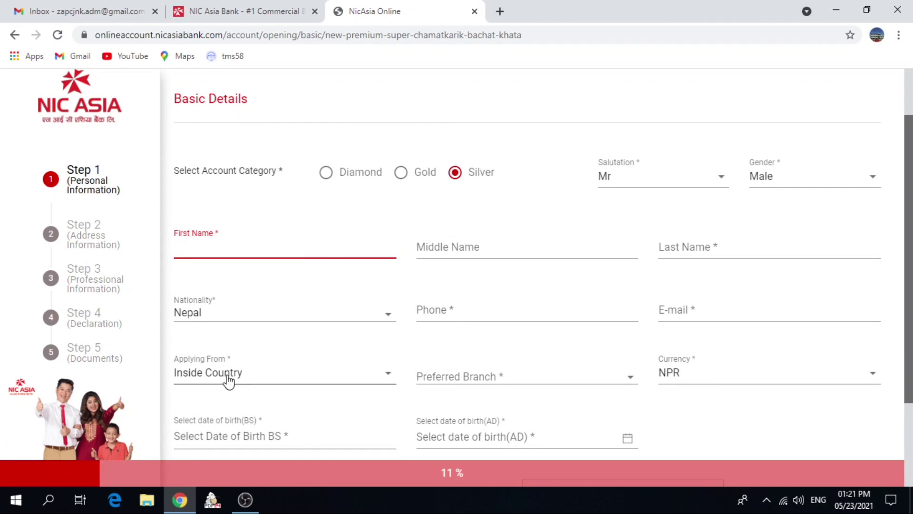
{"action": "scroll", "coordinate": [452, 385], "scroll_direction": "down", "scroll_amount": 3}
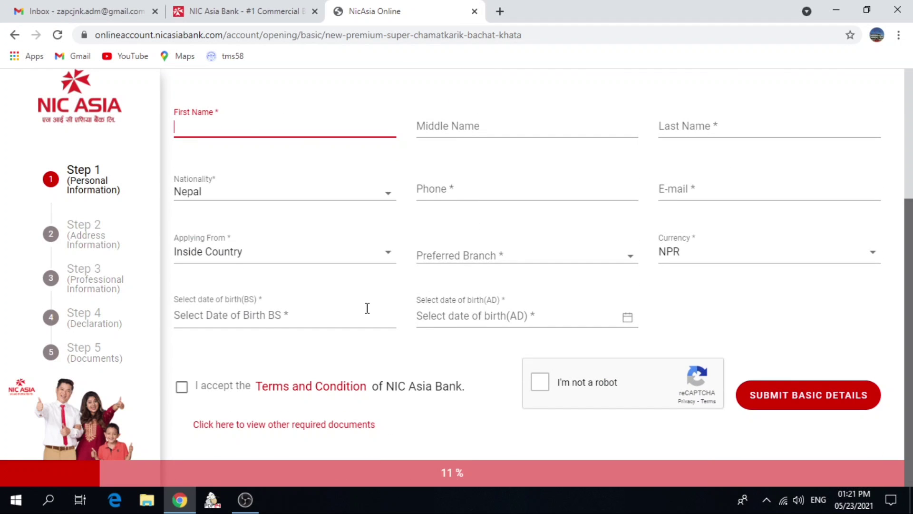
{"action": "scroll", "coordinate": [682, 301], "scroll_direction": "up", "scroll_amount": 4}
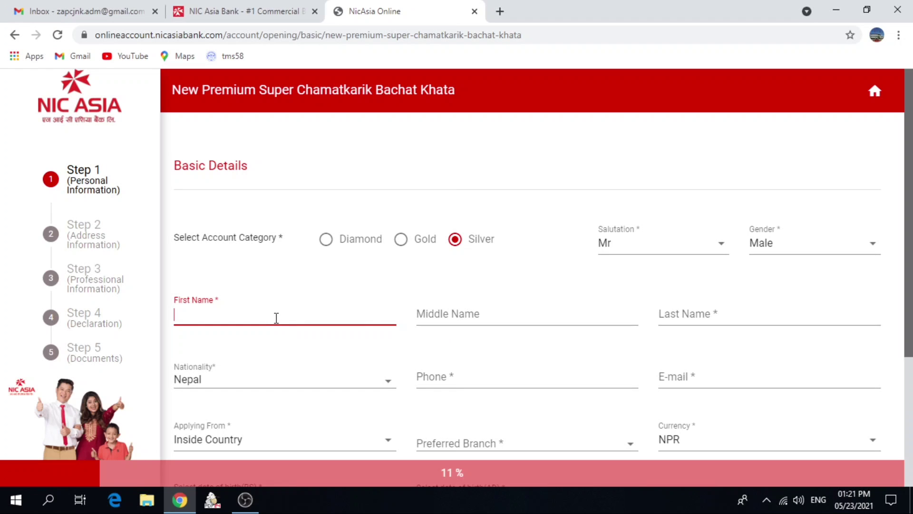
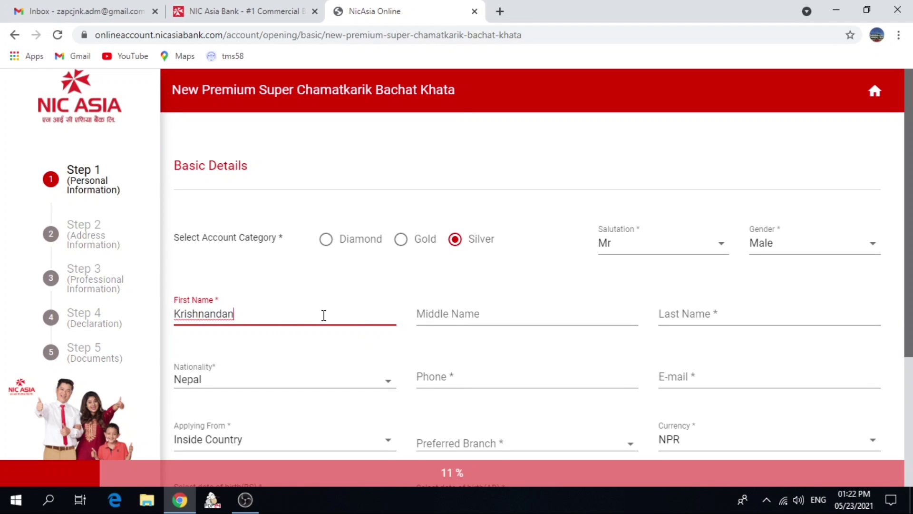
{"action": "key", "text": "Tab"}
{"action": "key", "text": "Tab"}
Start entering the applicant's phone number.
{"action": "scroll", "coordinate": [342, 346], "scroll_direction": "down", "scroll_amount": 3}
{"action": "left_click", "coordinate": [482, 247]}
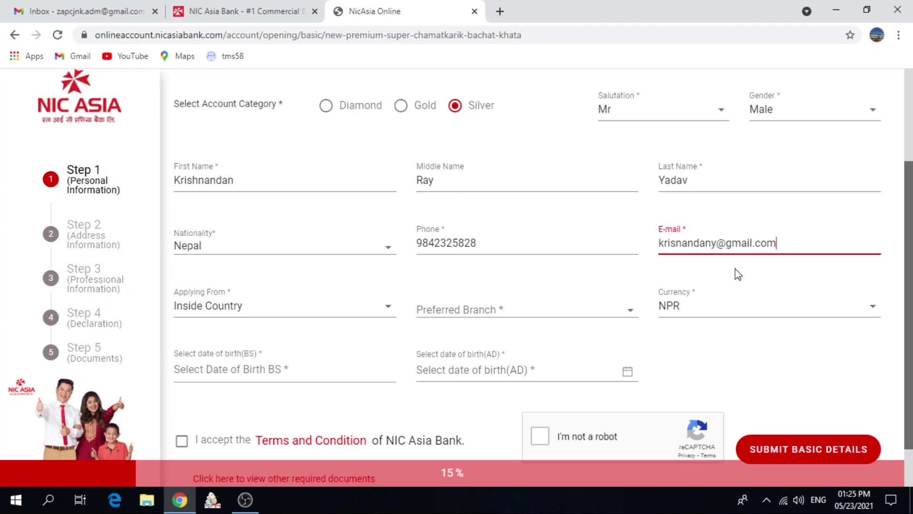
Keep Inside Country as the applying location, choose the Janakpur branch and keep NPR currency.
{"action": "left_click", "coordinate": [285, 309]}
{"action": "left_click", "coordinate": [290, 314]}
{"action": "left_click", "coordinate": [516, 310]}
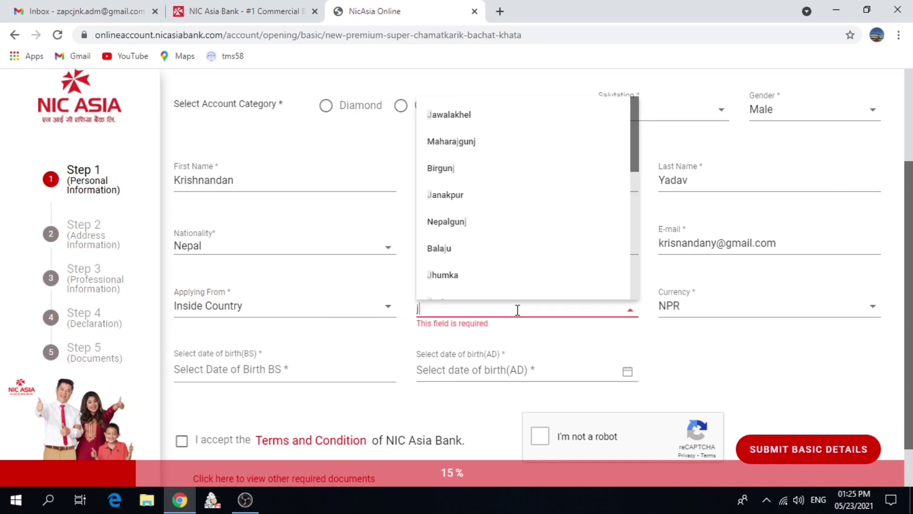
{"action": "type", "text": "jan"}
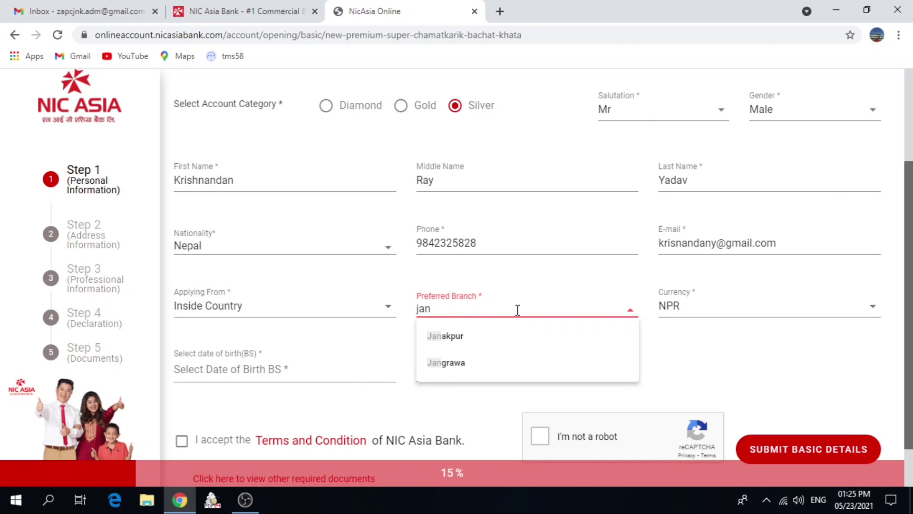
{"action": "left_click", "coordinate": [488, 337]}
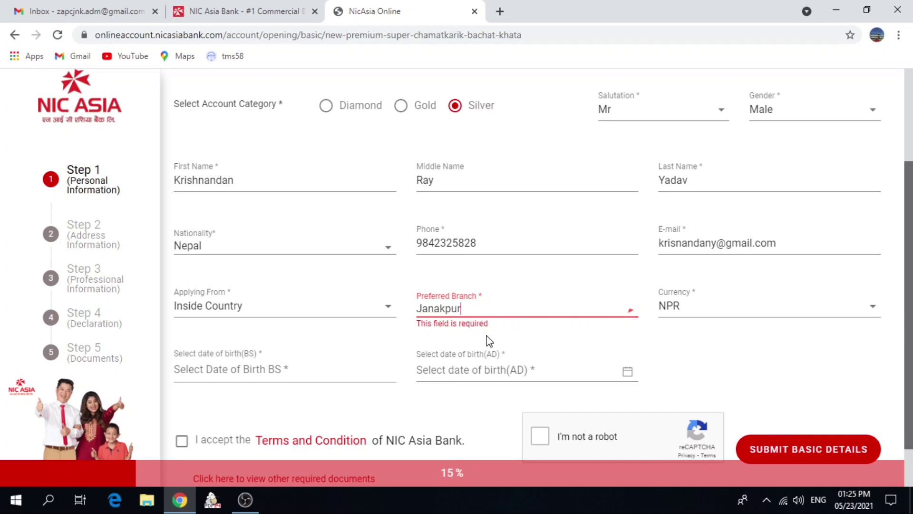
{"action": "left_click", "coordinate": [741, 308]}
{"action": "left_click", "coordinate": [740, 308]}
{"action": "scroll", "coordinate": [266, 316], "scroll_direction": "down", "scroll_amount": 1}
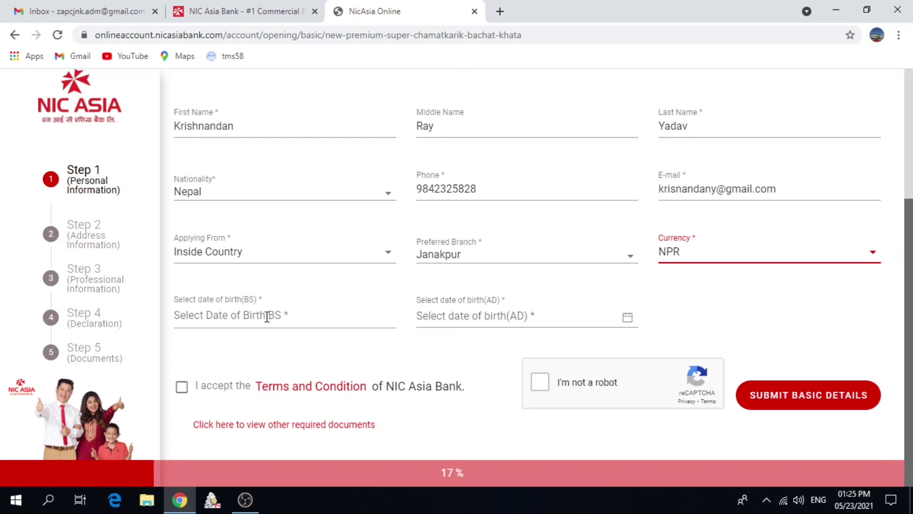
Set the birth date to २०५४ सावन १३ BS in the Nepali calendar.
{"action": "left_click", "coordinate": [267, 317]}
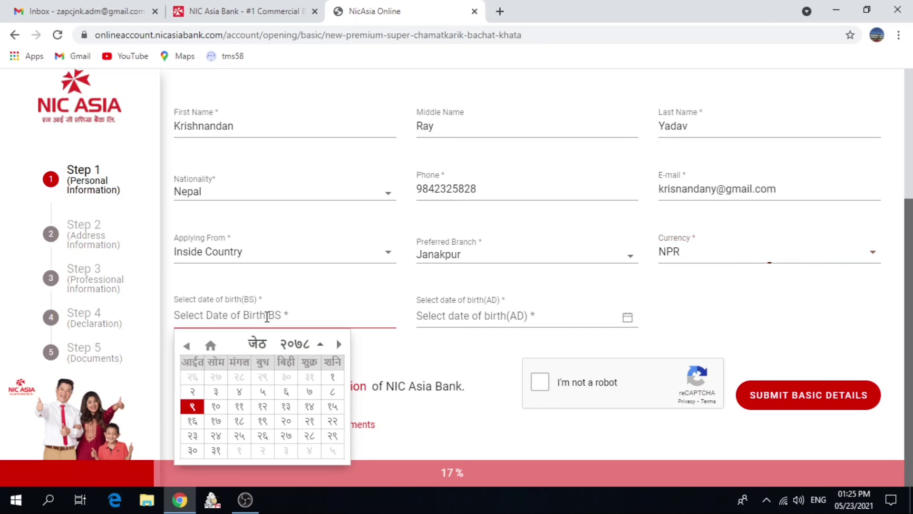
{"action": "left_click", "coordinate": [306, 349]}
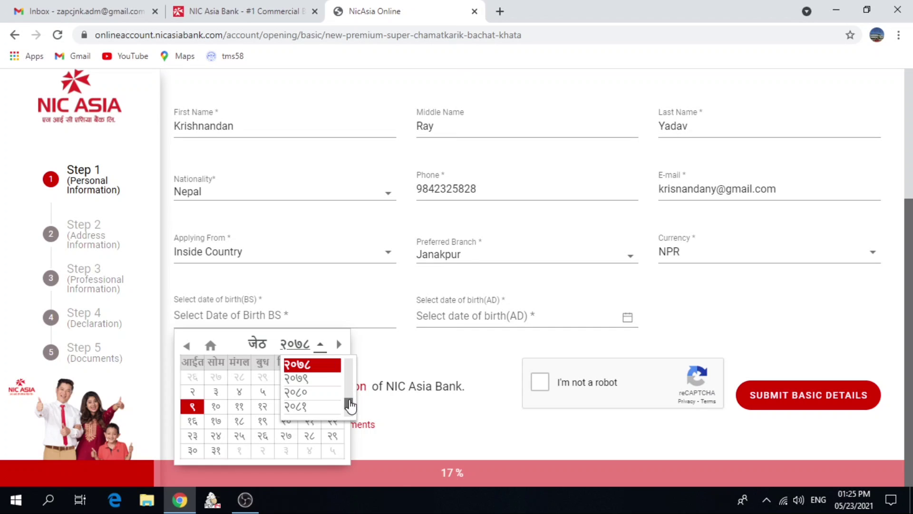
{"action": "left_click_drag", "start_coordinate": [349, 407], "coordinate": [341, 387]}
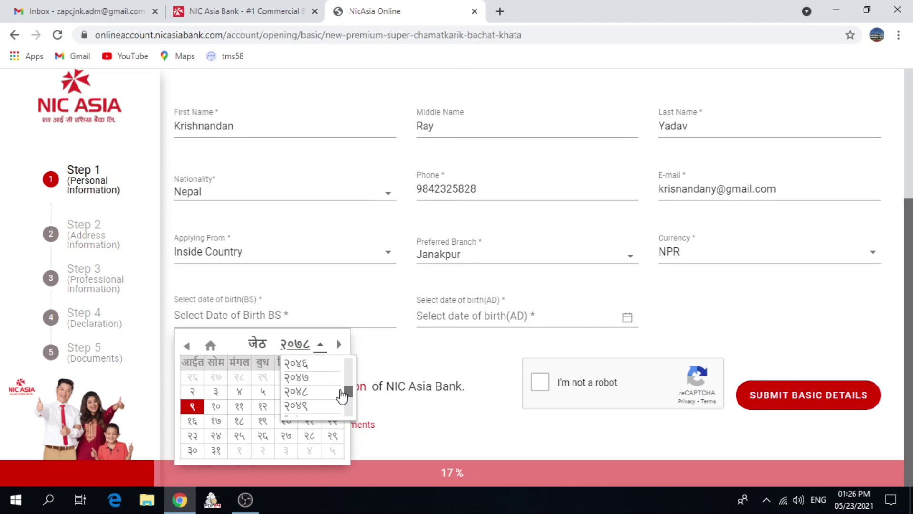
{"action": "left_click", "coordinate": [304, 376]}
{"action": "left_click", "coordinate": [257, 344]}
{"action": "left_click", "coordinate": [263, 379]}
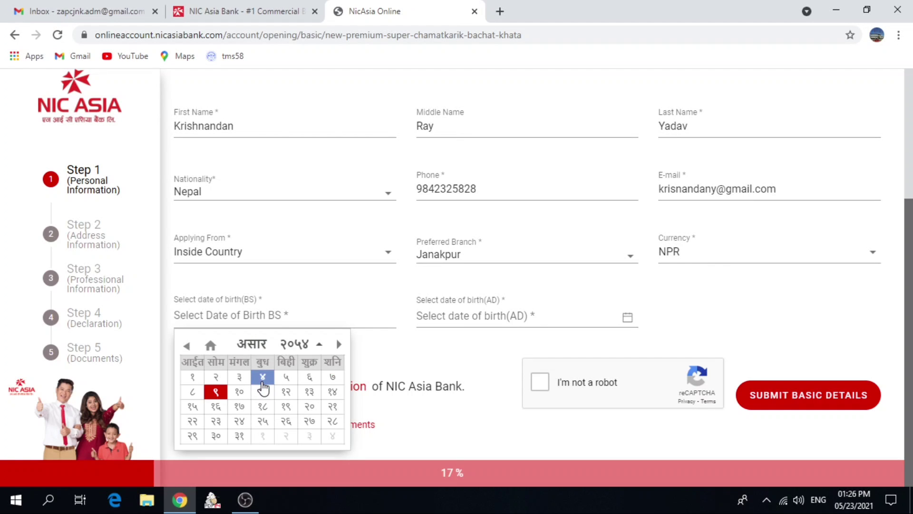
{"action": "scroll", "coordinate": [263, 370], "scroll_direction": "down", "scroll_amount": 1}
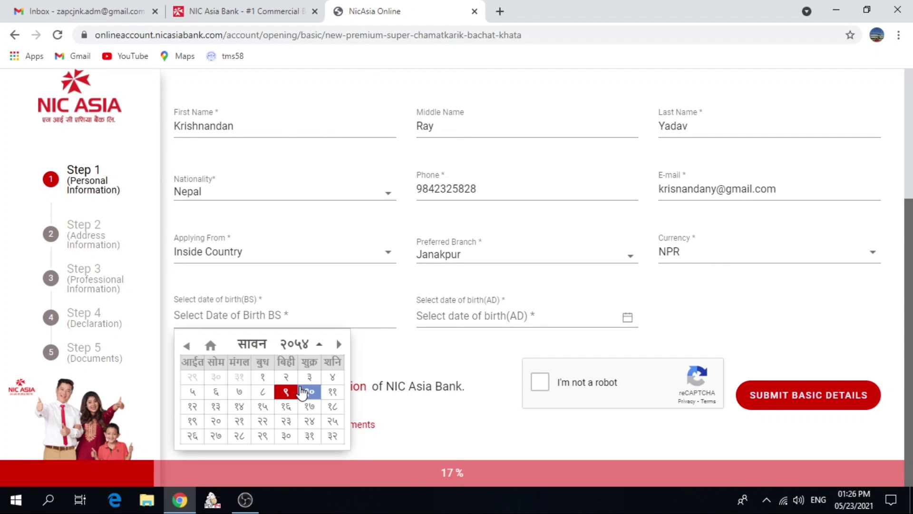
{"action": "left_click", "coordinate": [302, 392]}
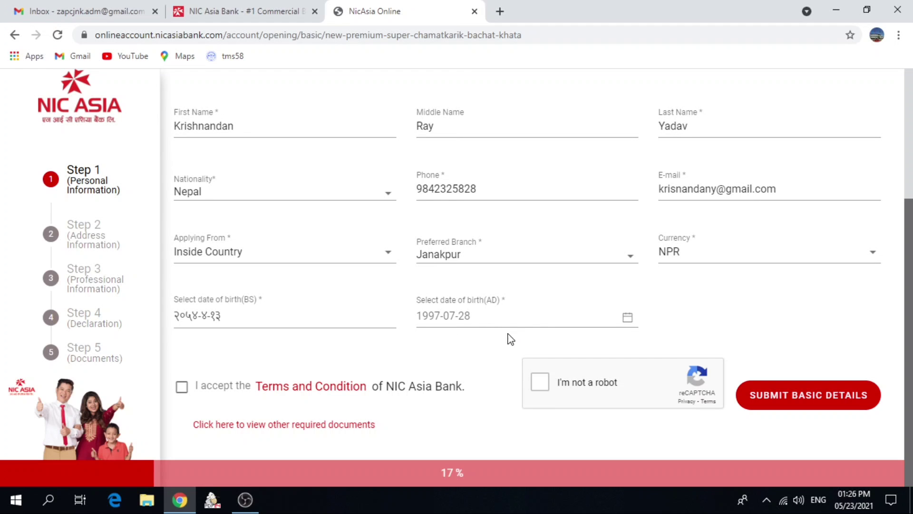
Accept the Terms and Condition after scrolling its full text, then tick 'I'm not a robot'.
{"action": "scroll", "coordinate": [682, 253], "scroll_direction": "up", "scroll_amount": 3}
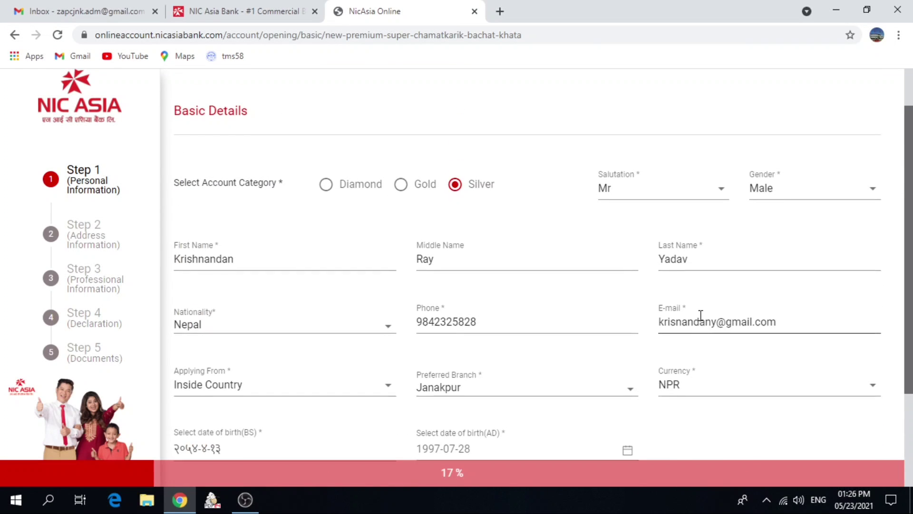
{"action": "scroll", "coordinate": [699, 316], "scroll_direction": "down", "scroll_amount": 3}
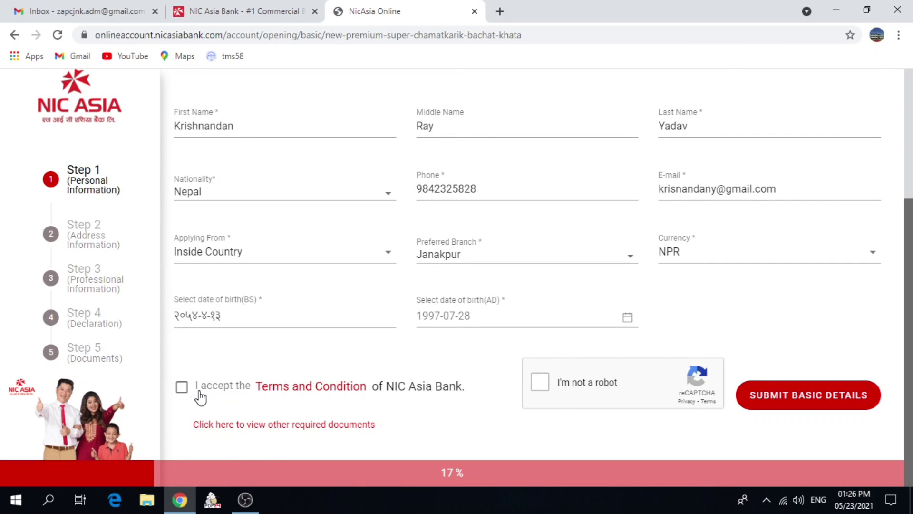
{"action": "left_click", "coordinate": [182, 387]}
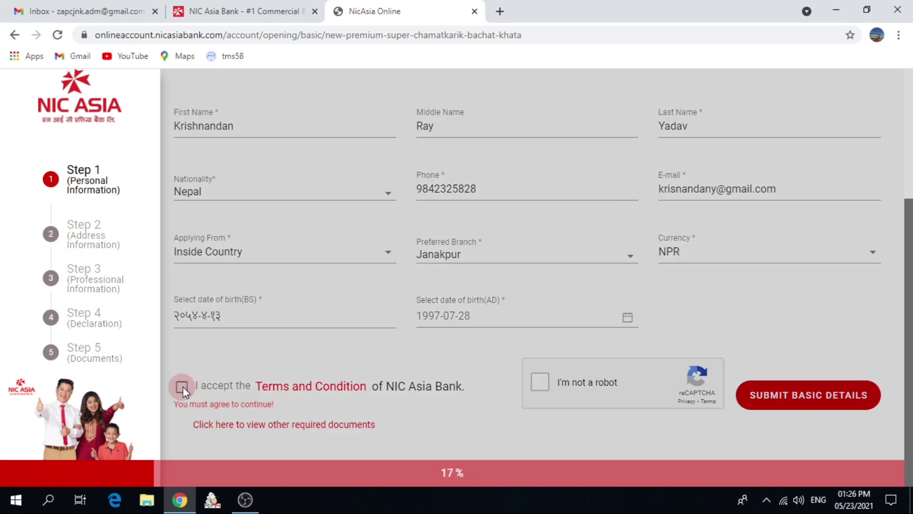
{"action": "scroll", "coordinate": [535, 354], "scroll_direction": "down", "scroll_amount": 20}
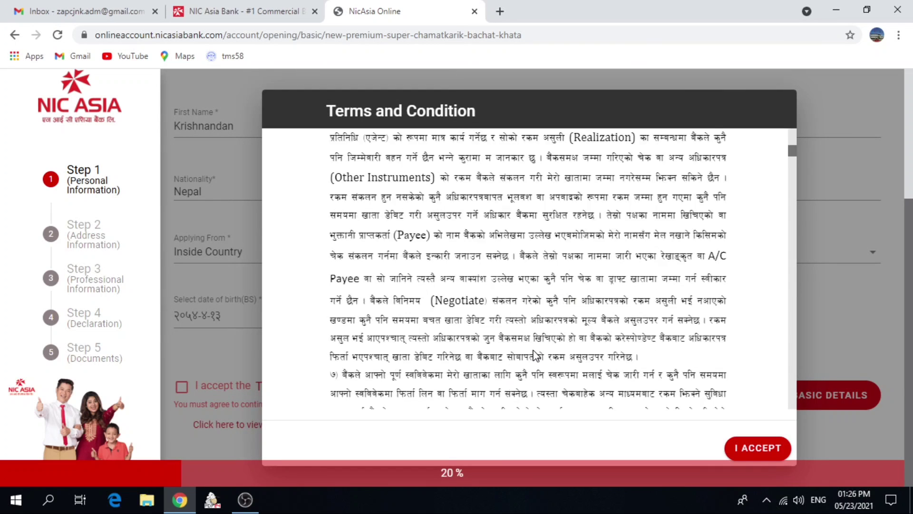
{"action": "scroll", "coordinate": [535, 354], "scroll_direction": "down", "scroll_amount": 5}
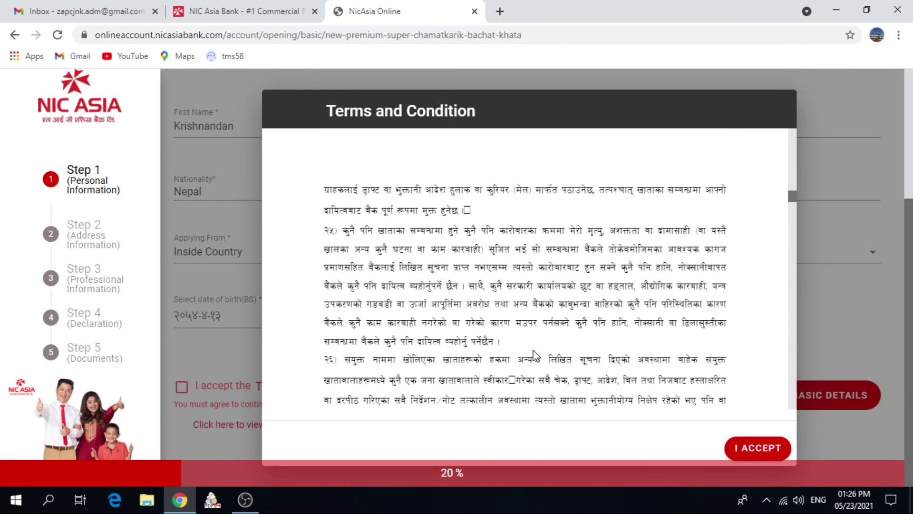
{"action": "left_click_drag", "start_coordinate": [793, 195], "coordinate": [780, 426]}
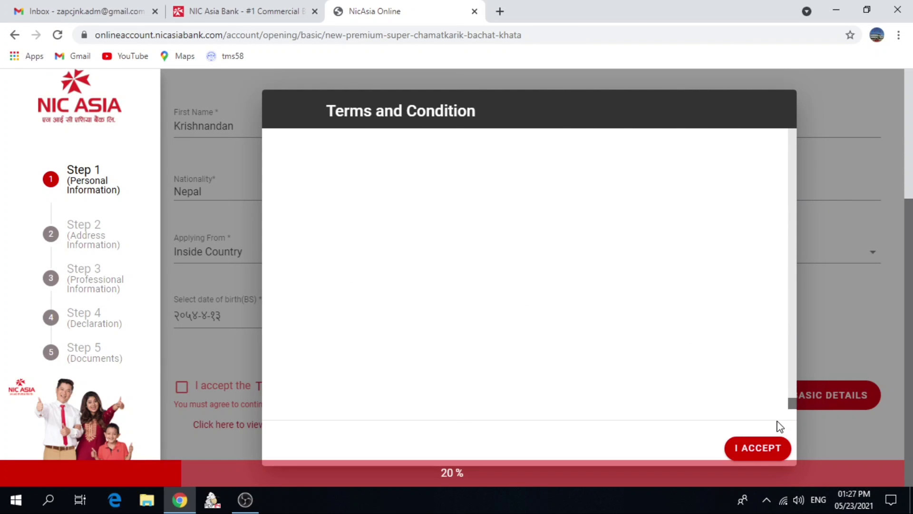
{"action": "left_click", "coordinate": [758, 448]}
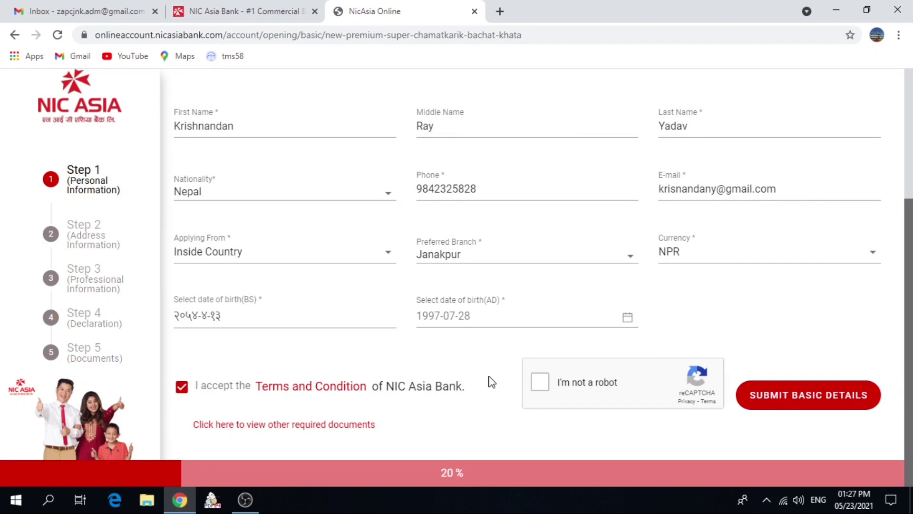
{"action": "left_click", "coordinate": [542, 384]}
Submit the basic details and enter the four-digit phone verification code.
{"action": "left_click", "coordinate": [807, 398]}
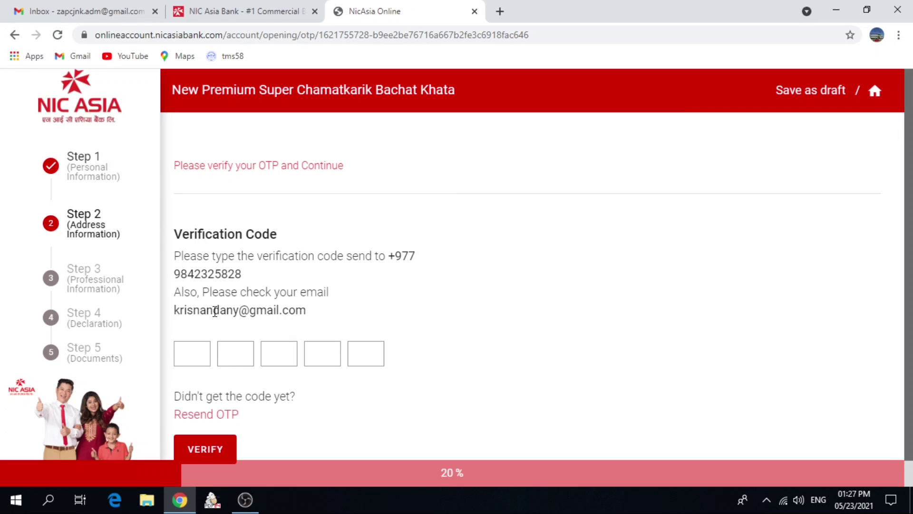
{"action": "left_click", "coordinate": [199, 359]}
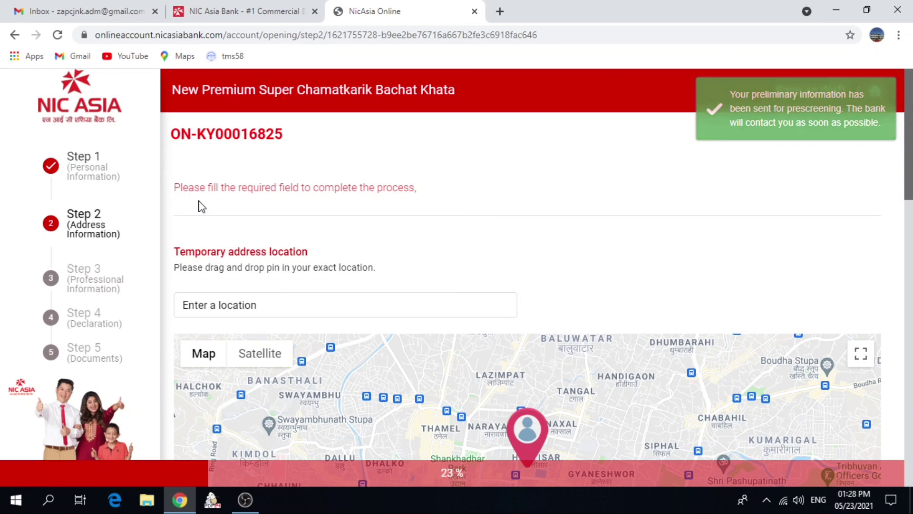
Search 'jana', pick Janakpur, Nepal, and drag the pin near Girija Path.
{"action": "scroll", "coordinate": [299, 239], "scroll_direction": "down", "scroll_amount": 3}
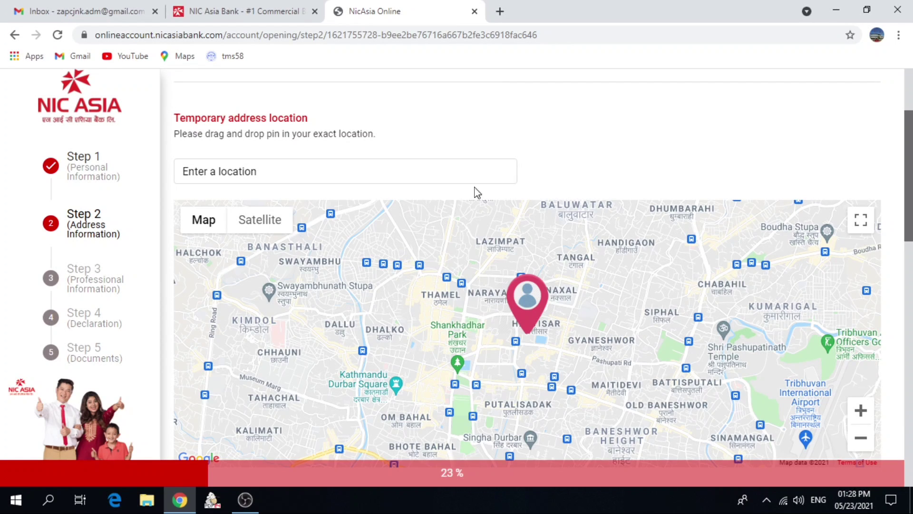
{"action": "left_click", "coordinate": [274, 168]}
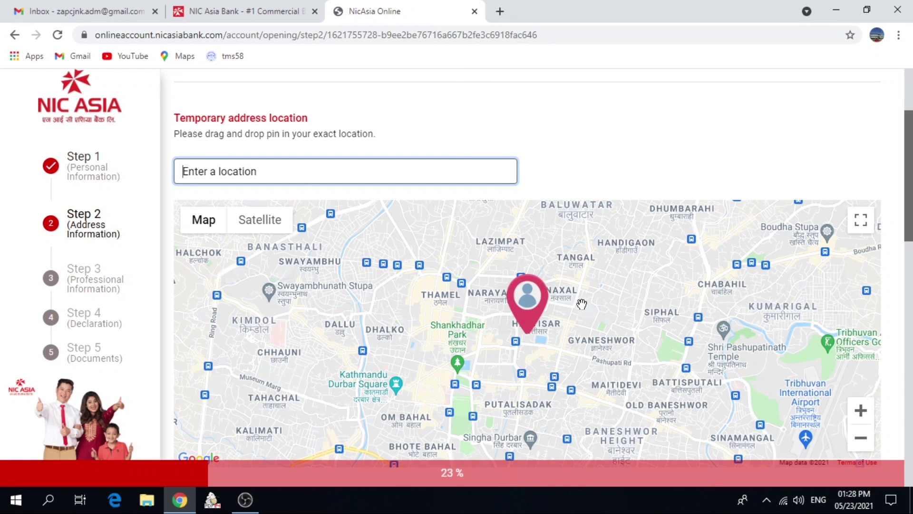
{"action": "type", "text": "jana"}
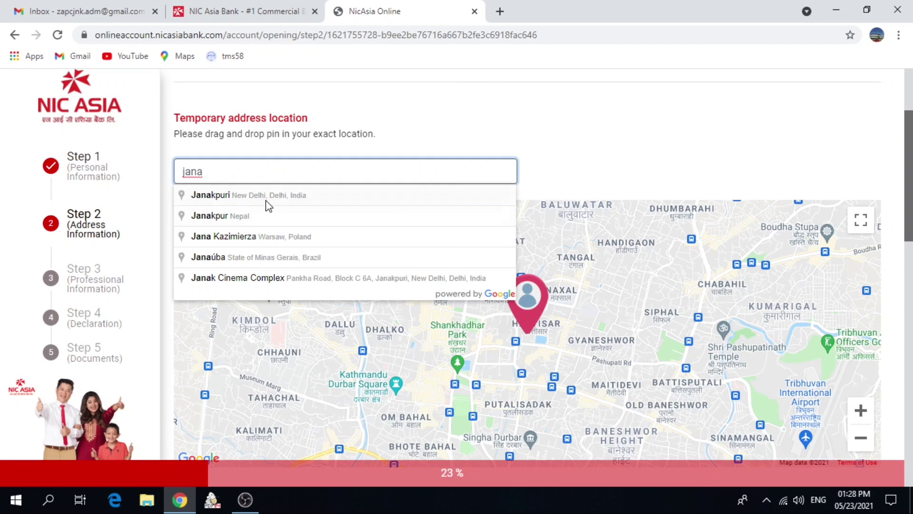
{"action": "left_click", "coordinate": [262, 217]}
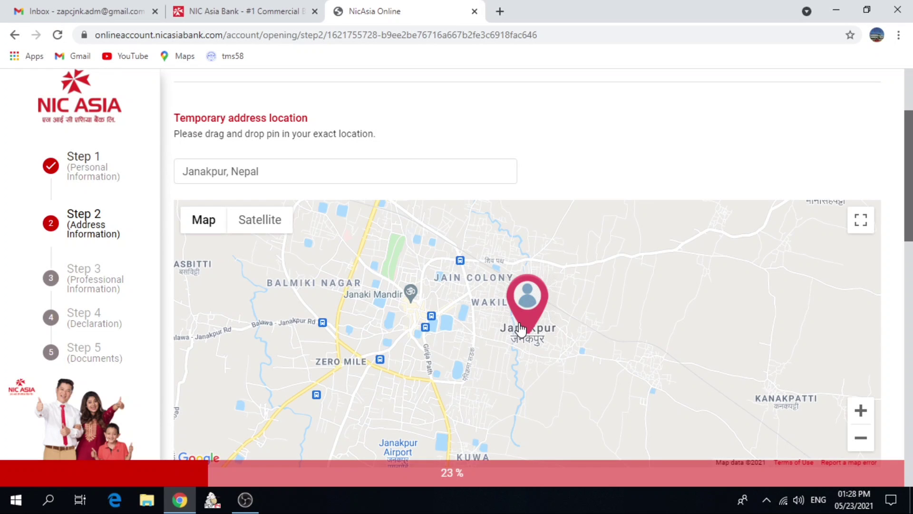
{"action": "left_click_drag", "start_coordinate": [521, 332], "coordinate": [433, 332]}
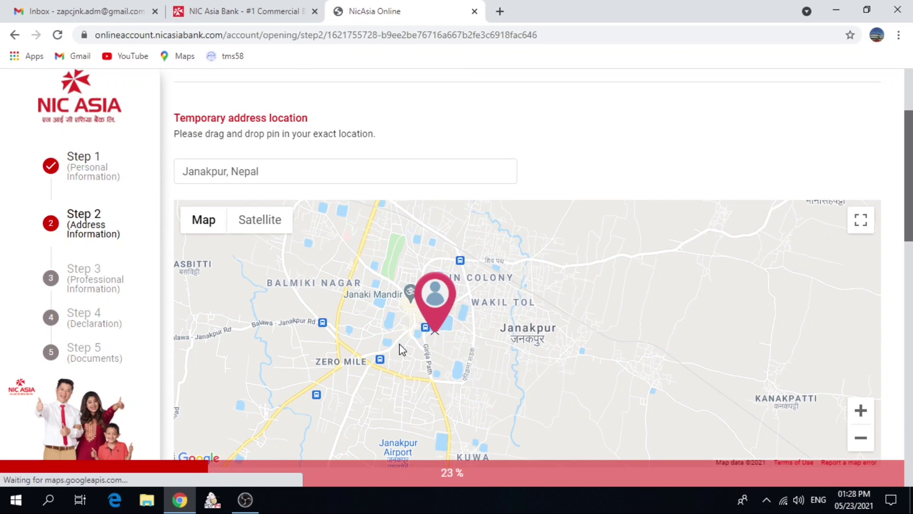
{"action": "scroll", "coordinate": [401, 347], "scroll_direction": "up", "scroll_amount": 1}
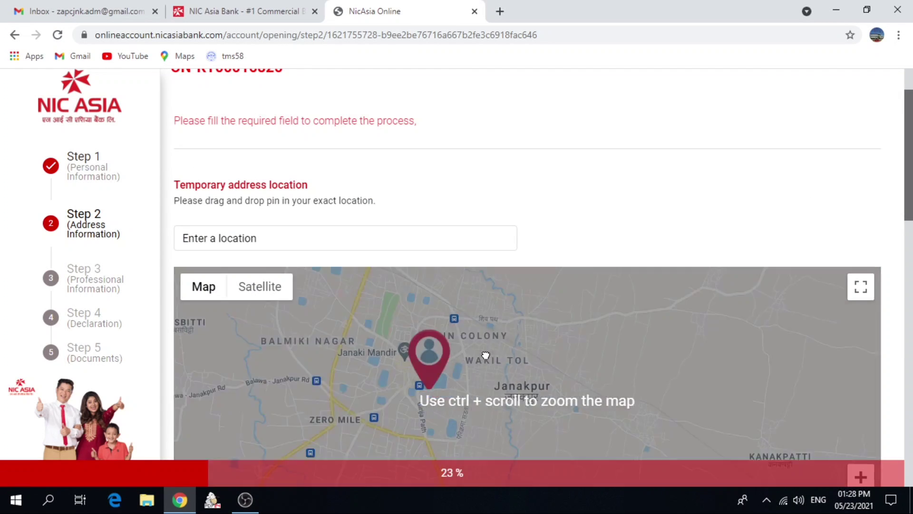
{"action": "scroll", "coordinate": [474, 340], "scroll_direction": "up", "scroll_amount": 3, "text": "ctrl"}
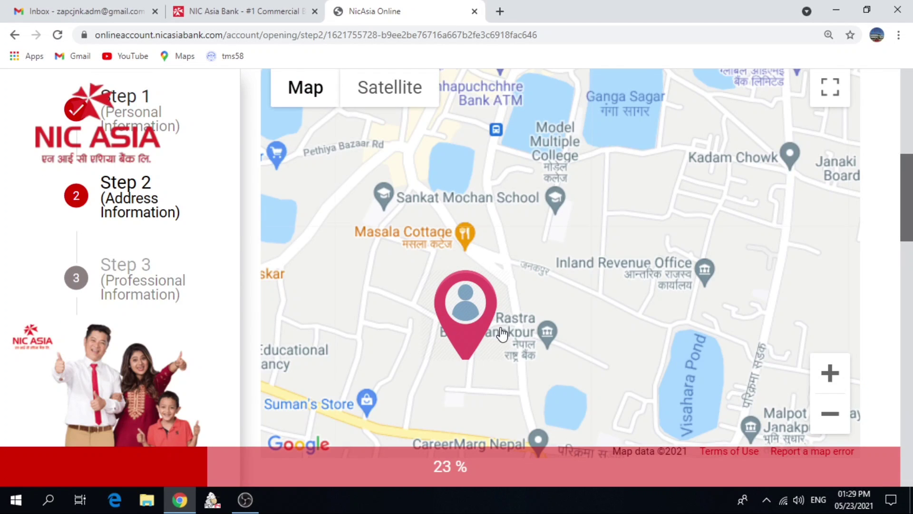
{"action": "scroll", "coordinate": [500, 326], "scroll_direction": "down", "scroll_amount": 1, "text": "ctrl"}
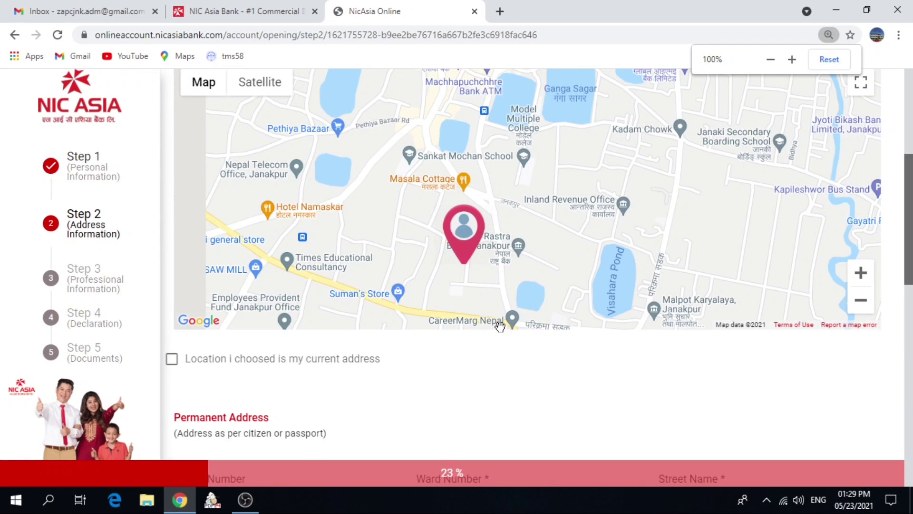
Confirm that the pinned location is the current address.
{"action": "left_click", "coordinate": [171, 360]}
{"action": "scroll", "coordinate": [322, 418], "scroll_direction": "down", "scroll_amount": 4}
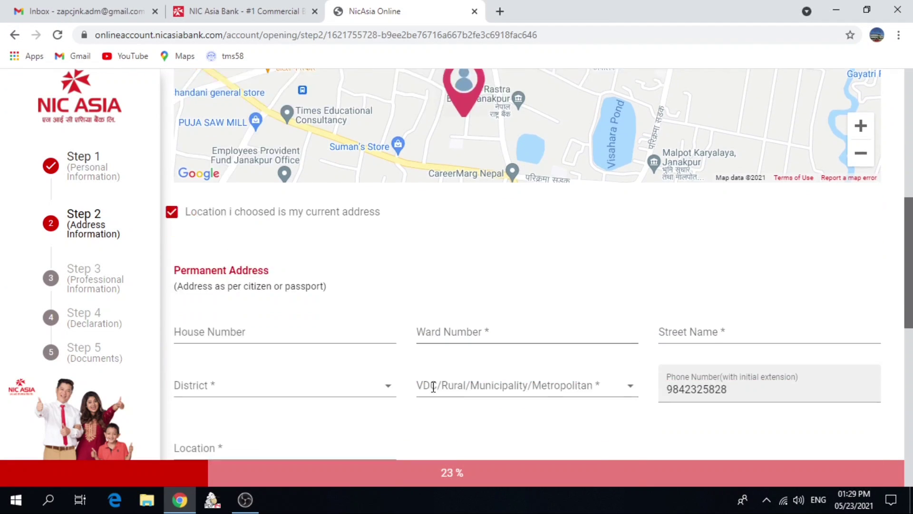
{"action": "scroll", "coordinate": [363, 231], "scroll_direction": "up", "scroll_amount": 2}
{"action": "scroll", "coordinate": [363, 231], "scroll_direction": "up", "scroll_amount": 2}
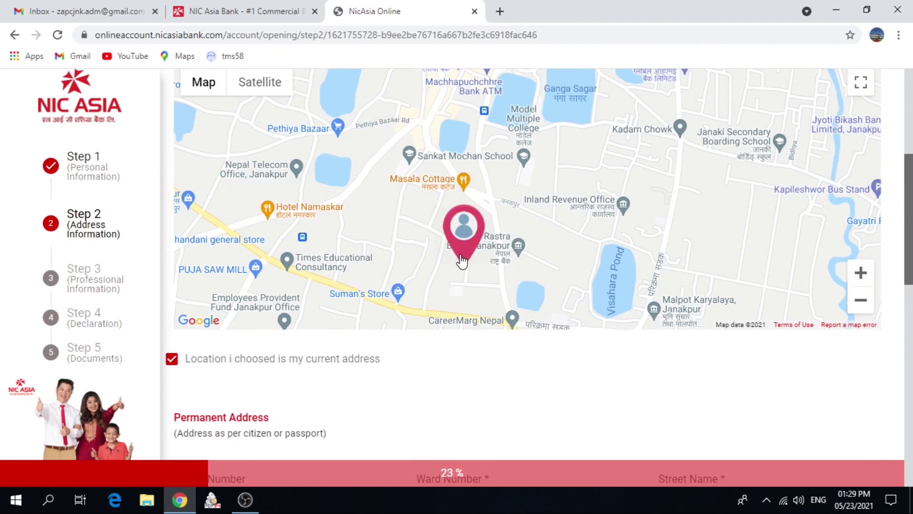
{"action": "scroll", "coordinate": [463, 261], "scroll_direction": "up", "scroll_amount": 2}
{"action": "scroll", "coordinate": [463, 349], "scroll_direction": "down", "scroll_amount": 5}
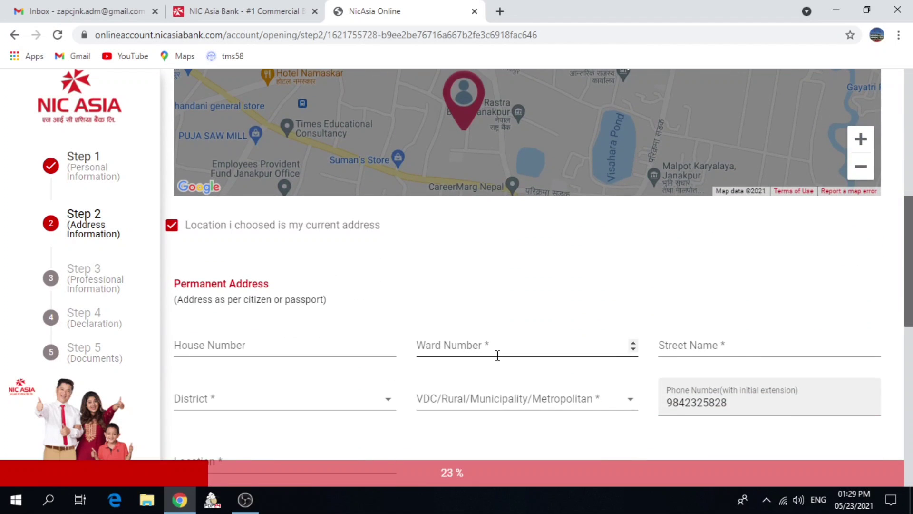
Fill in the permanent address house number, ward number and street name.
{"action": "left_click", "coordinate": [246, 349]}
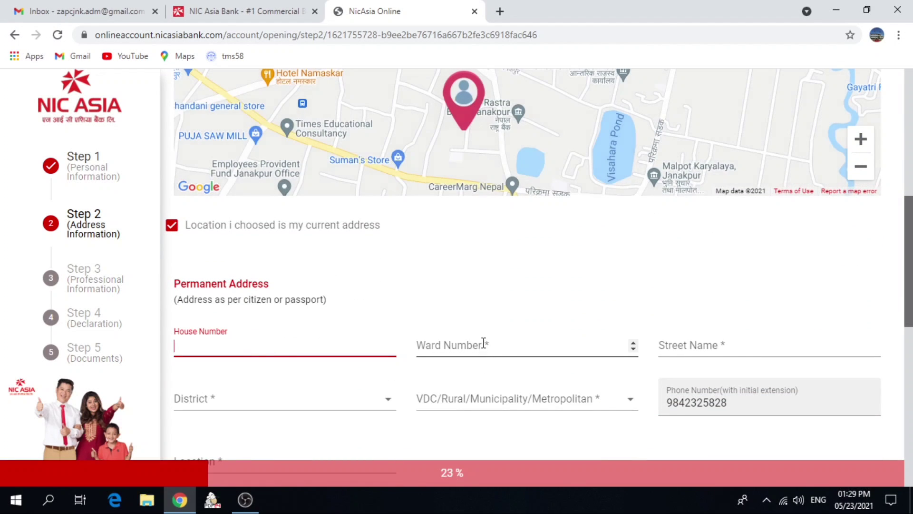
{"action": "left_click", "coordinate": [517, 346]}
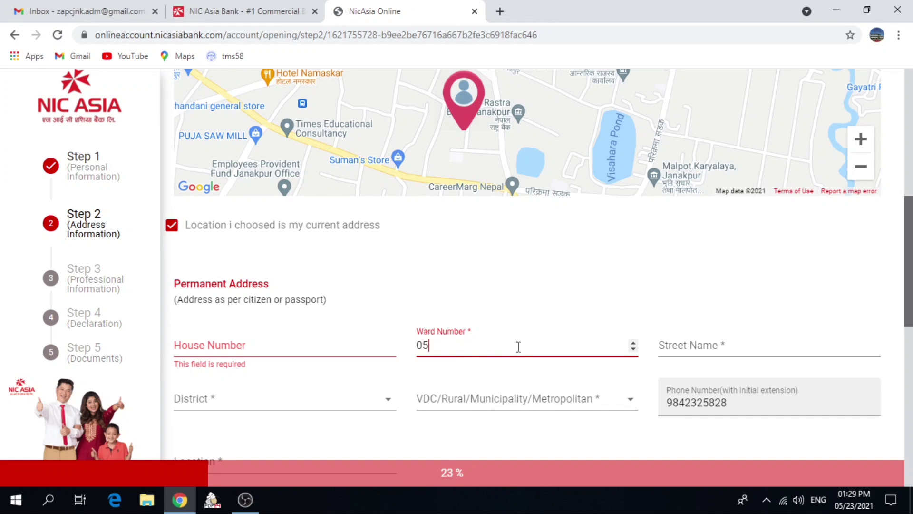
{"action": "left_click", "coordinate": [719, 350]}
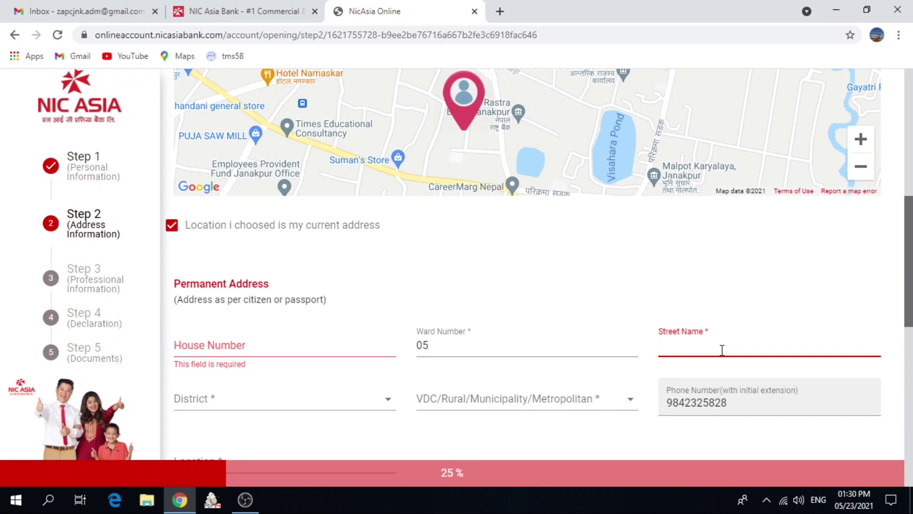
{"action": "type", "text": "gahi"}
{"action": "scroll", "coordinate": [716, 354], "scroll_direction": "down", "scroll_amount": 1}
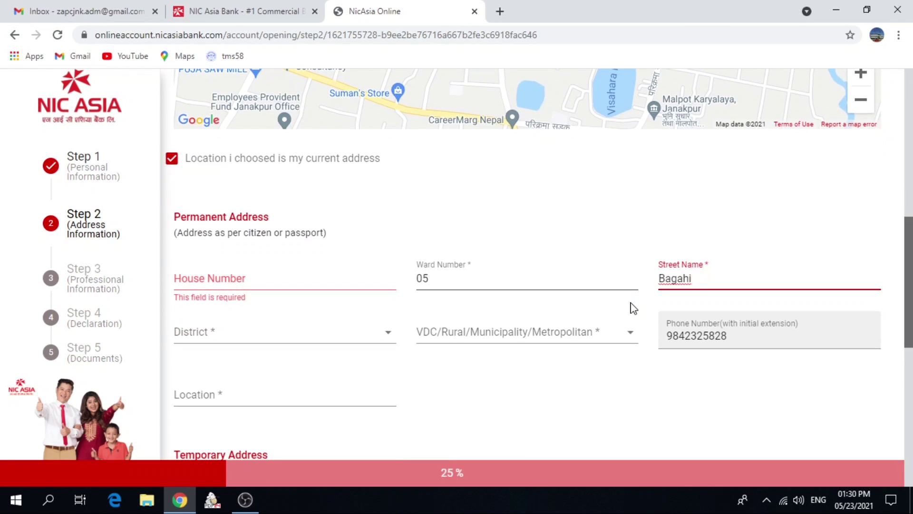
Set the permanent district to RAUTHAHAT and the municipality to Katahariya Municipality.
{"action": "left_click", "coordinate": [183, 336]}
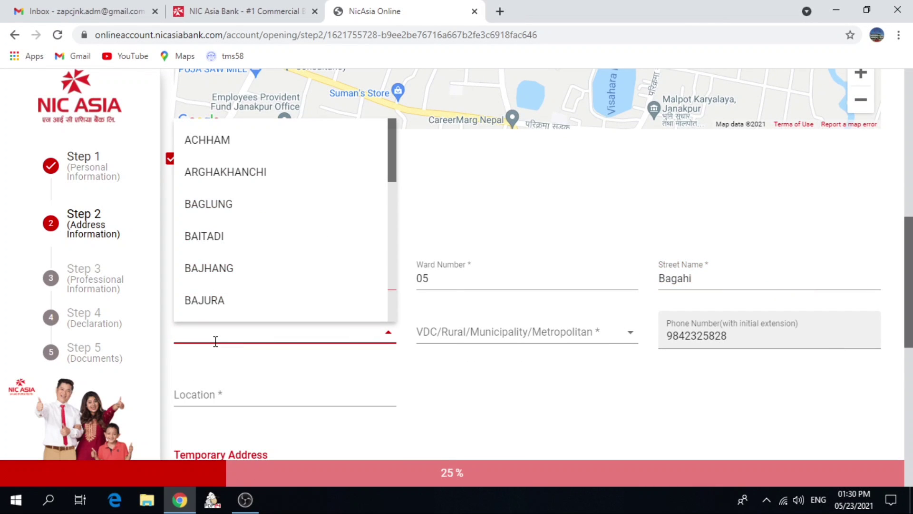
{"action": "type", "text": "rau"}
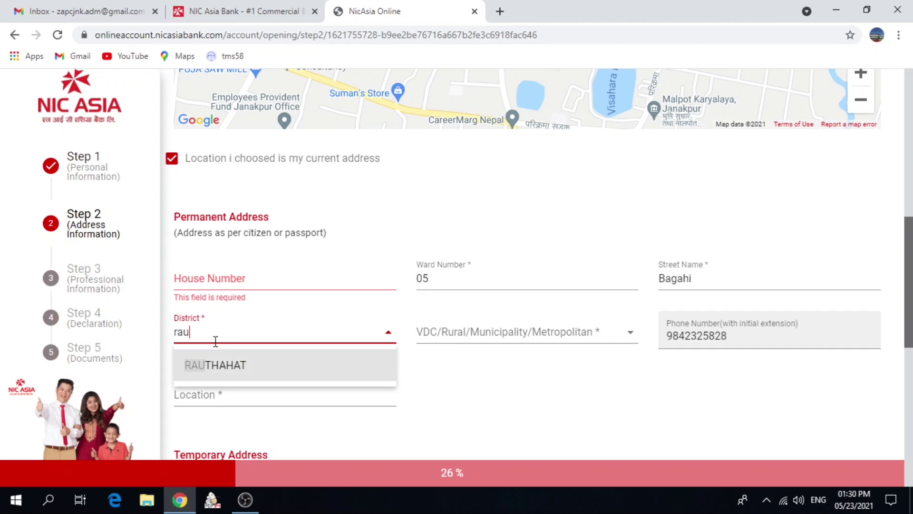
{"action": "left_click", "coordinate": [221, 366]}
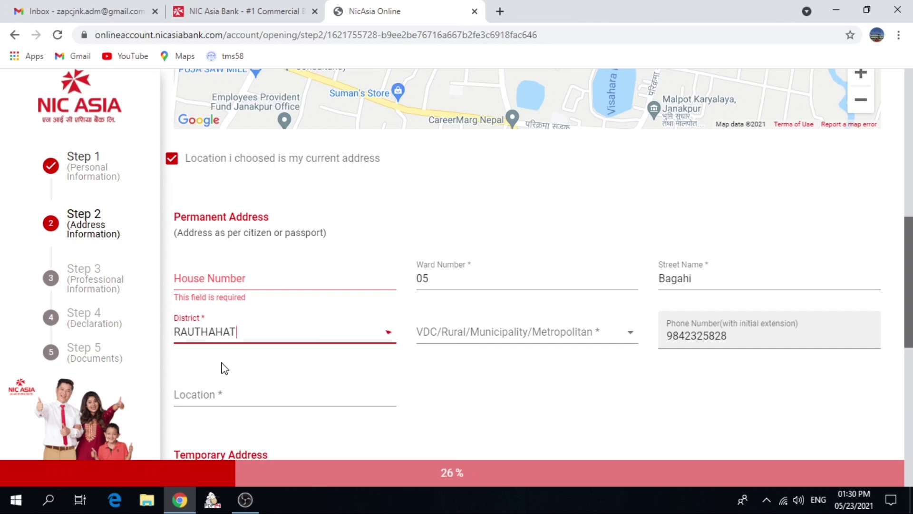
{"action": "left_click", "coordinate": [532, 334]}
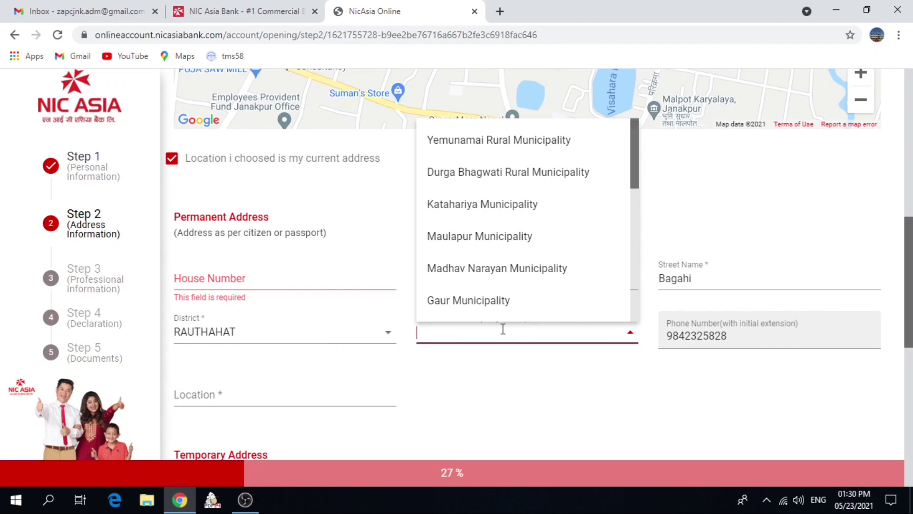
{"action": "type", "text": "kata"}
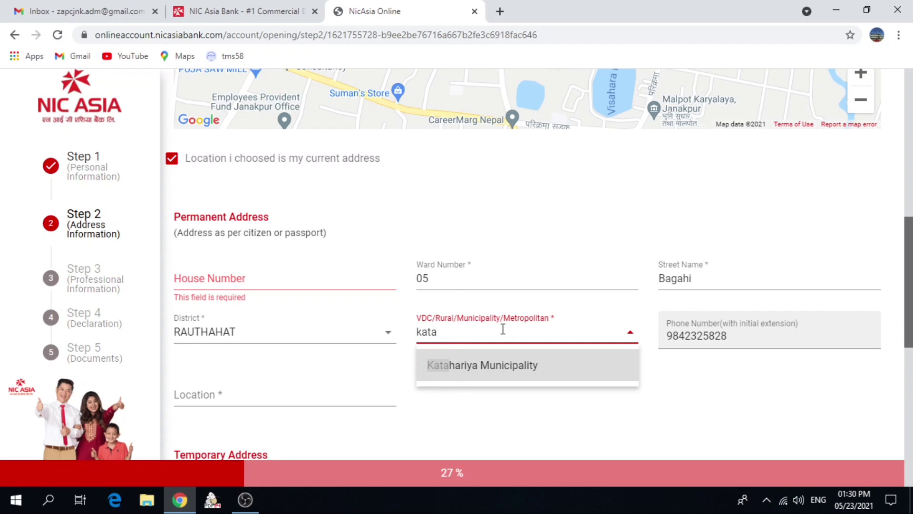
{"action": "left_click", "coordinate": [516, 379]}
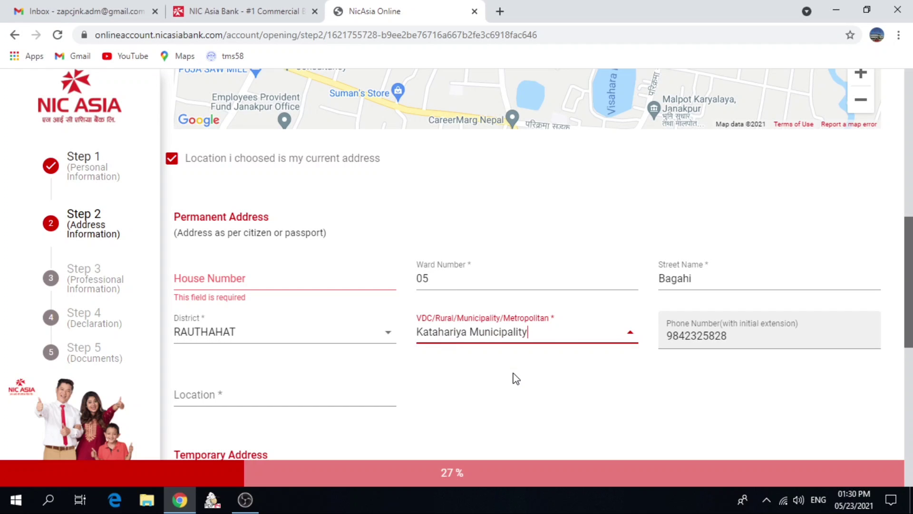
Enter Rautahat as the permanent address location.
{"action": "left_click", "coordinate": [741, 337]}
{"action": "scroll", "coordinate": [378, 288], "scroll_direction": "down", "scroll_amount": 3}
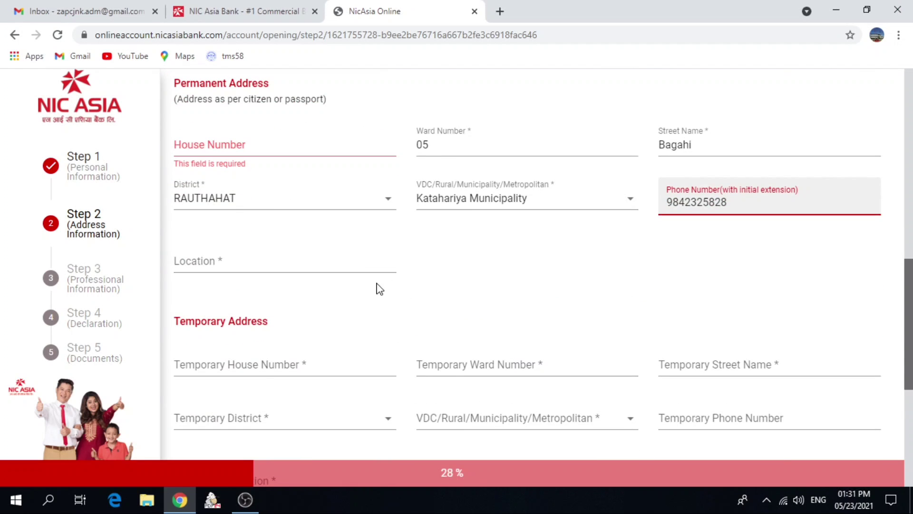
{"action": "left_click", "coordinate": [251, 261]}
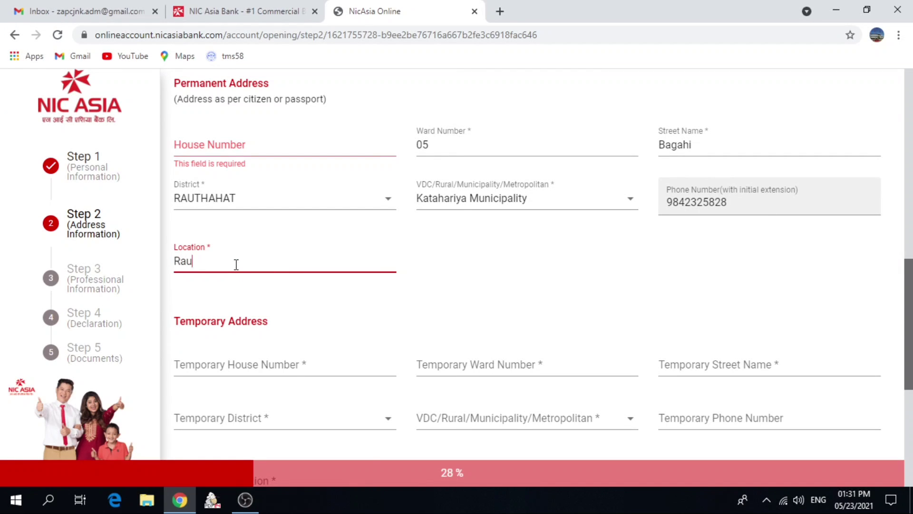
{"action": "type", "text": "Rautahat"}
{"action": "scroll", "coordinate": [354, 328], "scroll_direction": "down", "scroll_amount": 3}
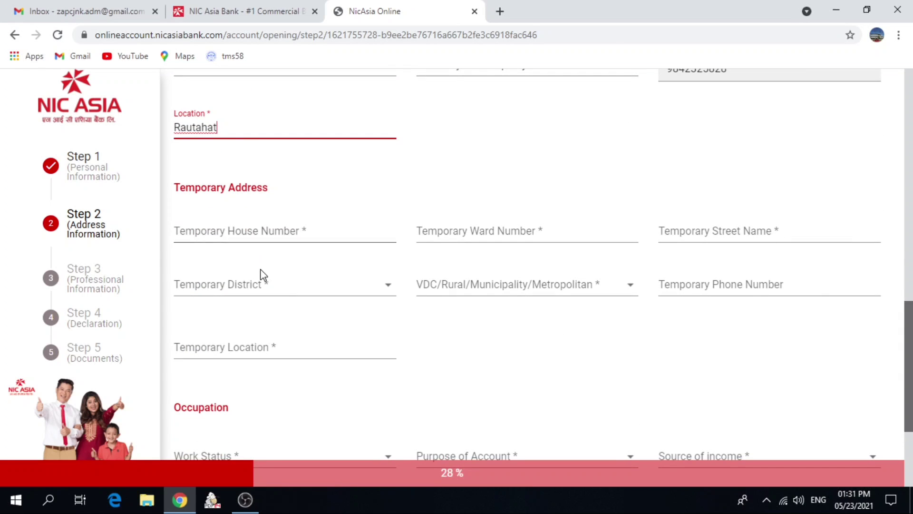
{"action": "scroll", "coordinate": [359, 249], "scroll_direction": "down", "scroll_amount": 1}
{"action": "scroll", "coordinate": [373, 253], "scroll_direction": "up", "scroll_amount": 1}
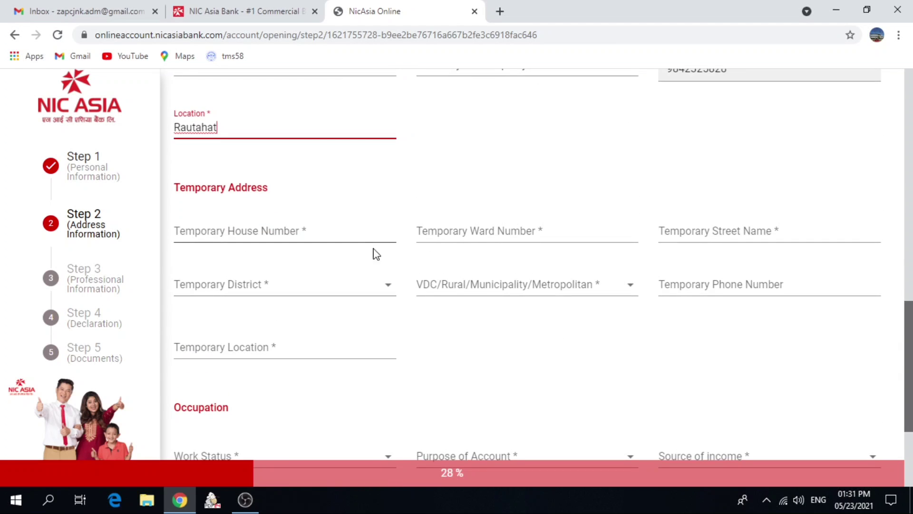
Mark the temporary address as the same as the permanent address.
{"action": "left_click", "coordinate": [262, 235]}
{"action": "left_click", "coordinate": [181, 216]}
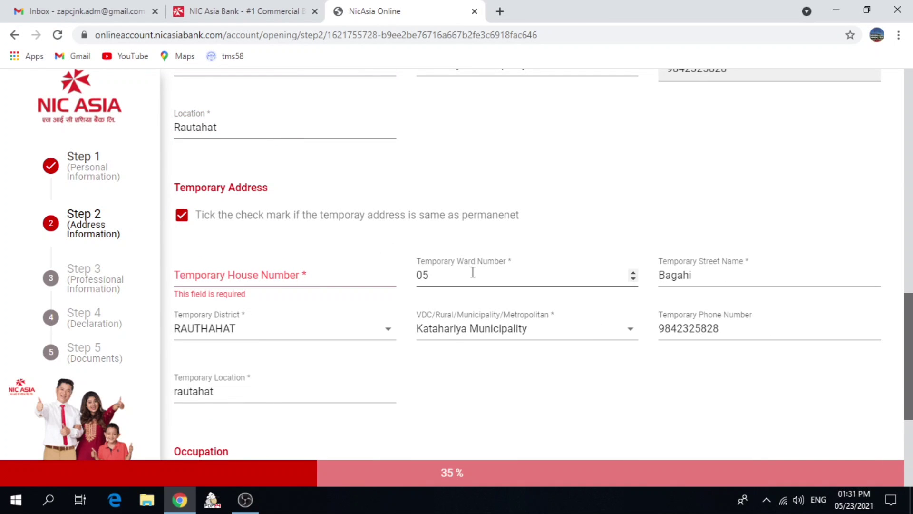
{"action": "scroll", "coordinate": [544, 291], "scroll_direction": "down", "scroll_amount": 1}
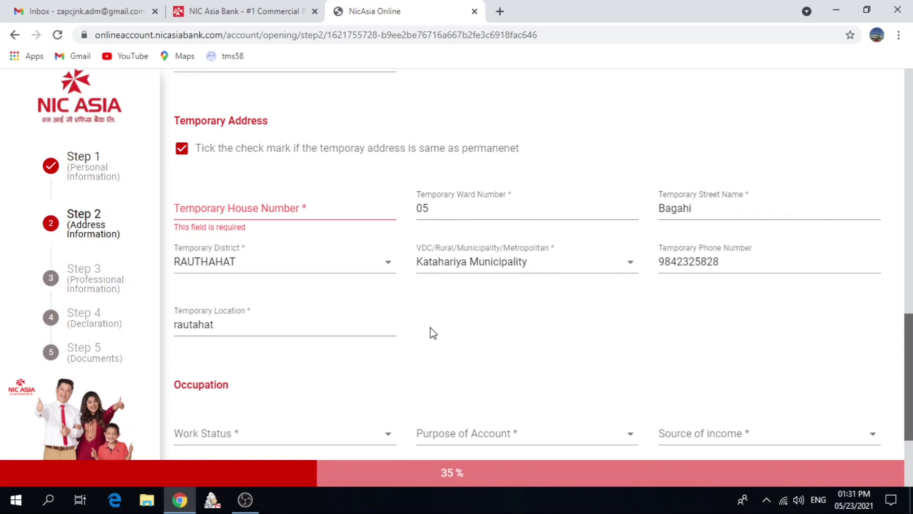
{"action": "scroll", "coordinate": [435, 333], "scroll_direction": "down", "scroll_amount": 1}
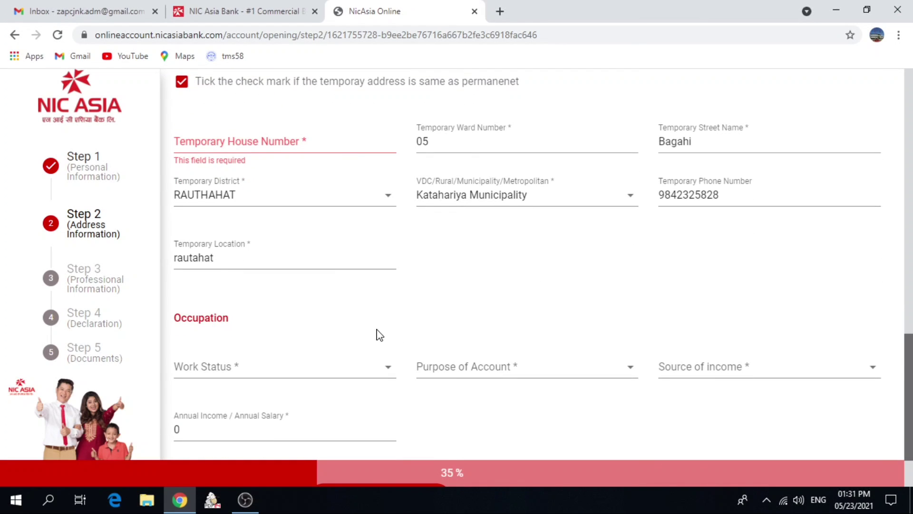
{"action": "scroll", "coordinate": [307, 338], "scroll_direction": "down", "scroll_amount": 1}
Set Work Status to Salaried.
{"action": "left_click", "coordinate": [267, 300]}
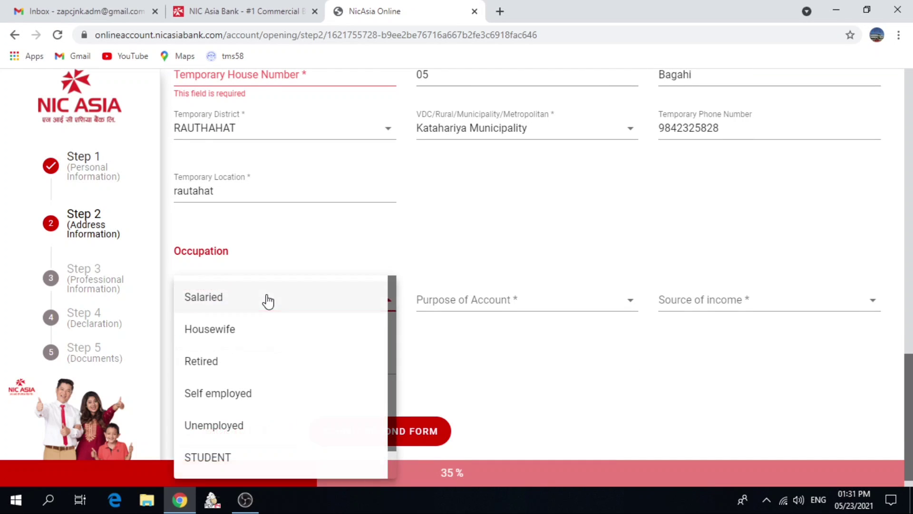
{"action": "scroll", "coordinate": [280, 329], "scroll_direction": "down", "scroll_amount": 1}
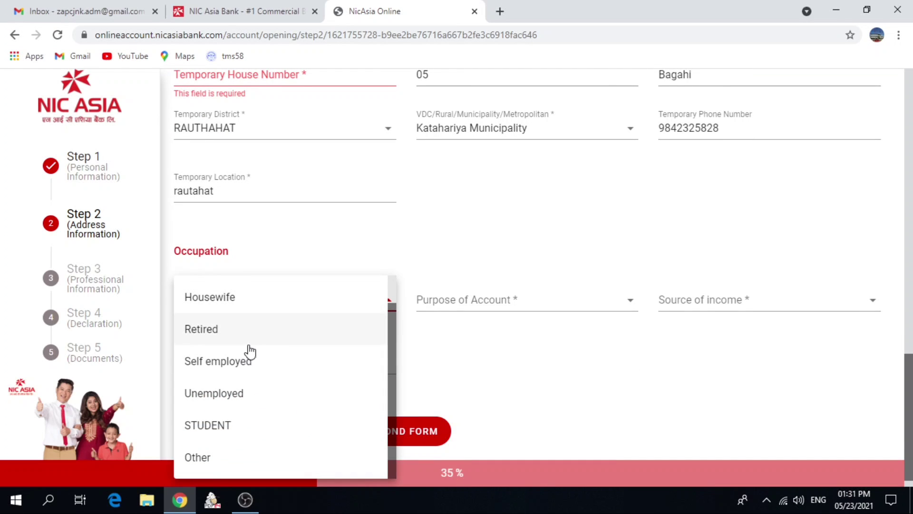
{"action": "scroll", "coordinate": [261, 340], "scroll_direction": "up", "scroll_amount": 1}
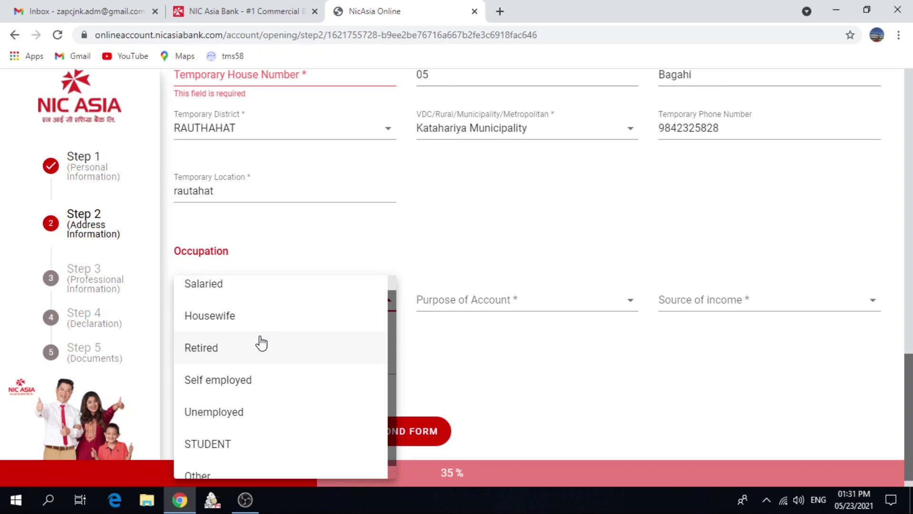
{"action": "scroll", "coordinate": [251, 412], "scroll_direction": "down", "scroll_amount": 1}
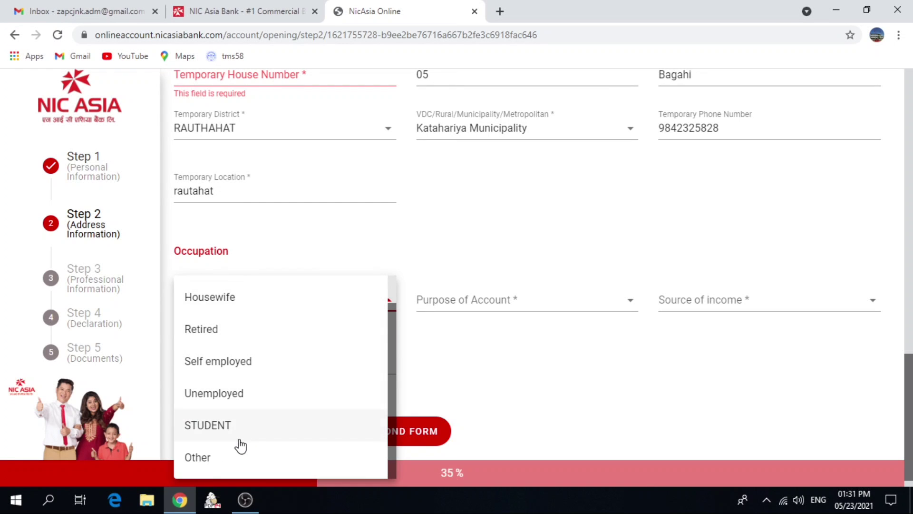
{"action": "scroll", "coordinate": [244, 395], "scroll_direction": "up", "scroll_amount": 1}
{"action": "scroll", "coordinate": [247, 462], "scroll_direction": "down", "scroll_amount": 1}
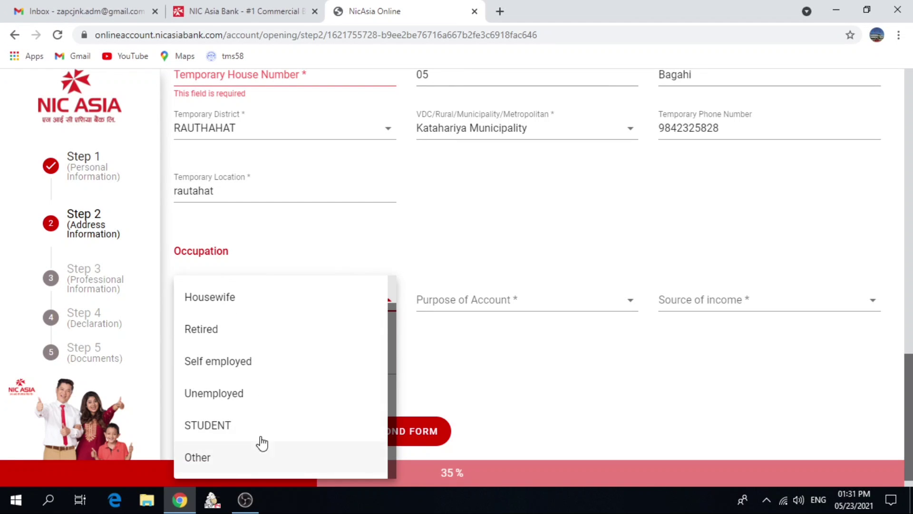
{"action": "scroll", "coordinate": [263, 435], "scroll_direction": "up", "scroll_amount": 1}
{"action": "left_click", "coordinate": [245, 304]}
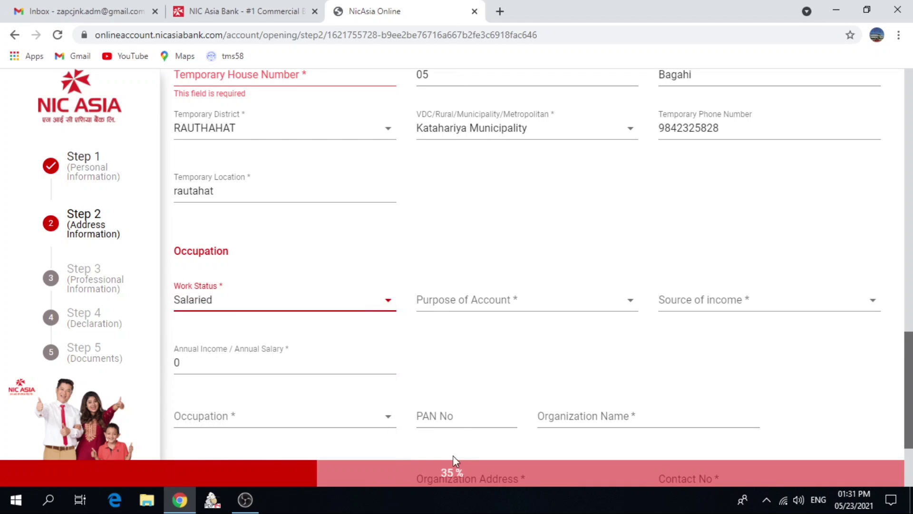
Set Purpose of Account to Saving and Source of income to Salary.
{"action": "left_click", "coordinate": [516, 306]}
{"action": "scroll", "coordinate": [503, 379], "scroll_direction": "down", "scroll_amount": 1}
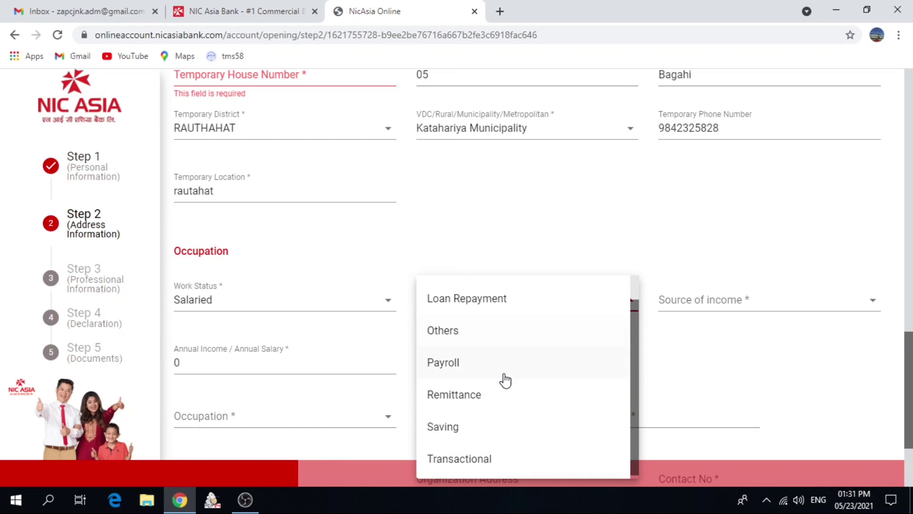
{"action": "scroll", "coordinate": [494, 371], "scroll_direction": "up", "scroll_amount": 1}
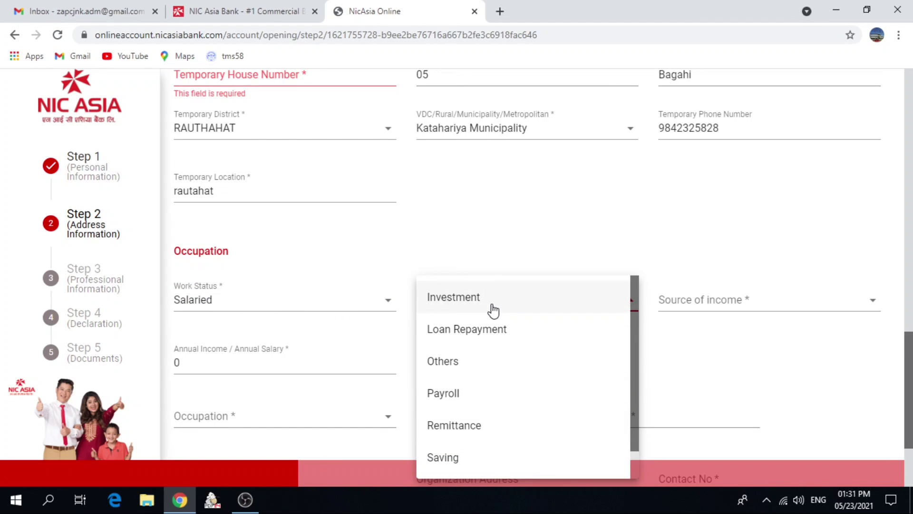
{"action": "scroll", "coordinate": [472, 367], "scroll_direction": "down", "scroll_amount": 1}
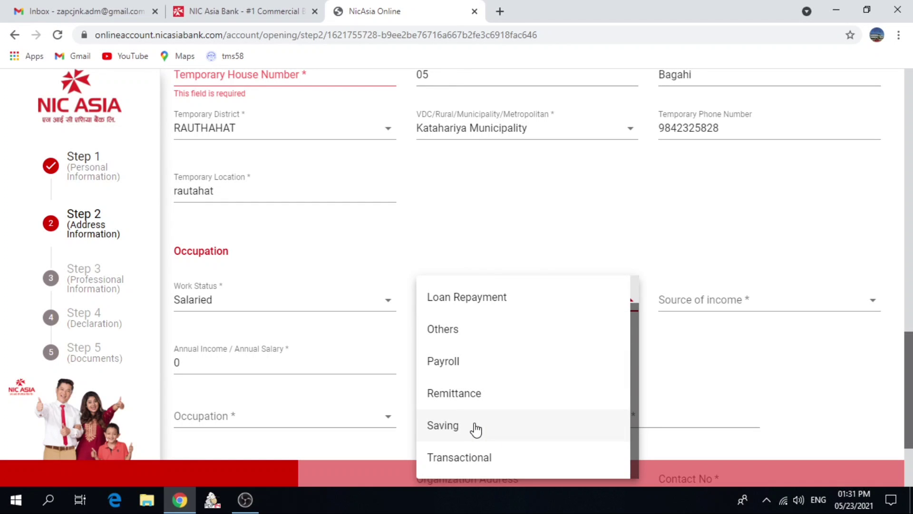
{"action": "left_click", "coordinate": [476, 429]}
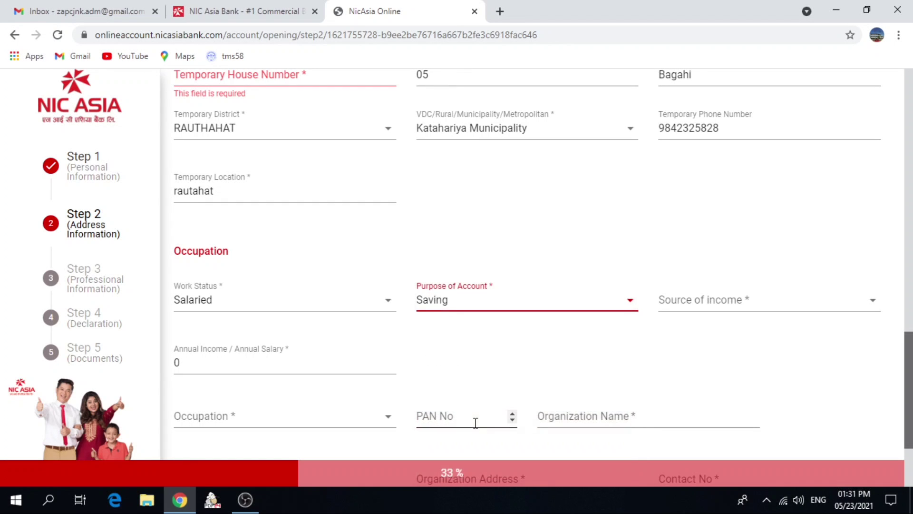
{"action": "left_click", "coordinate": [772, 304]}
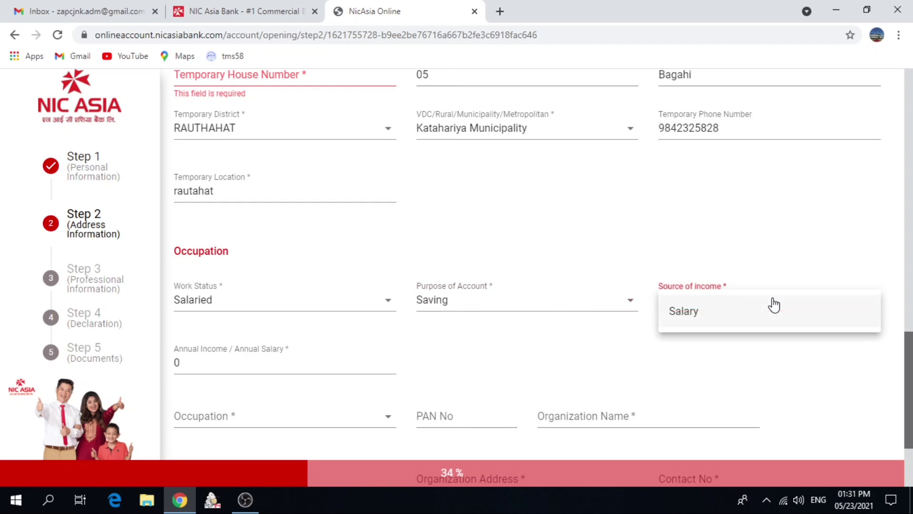
{"action": "left_click", "coordinate": [719, 314]}
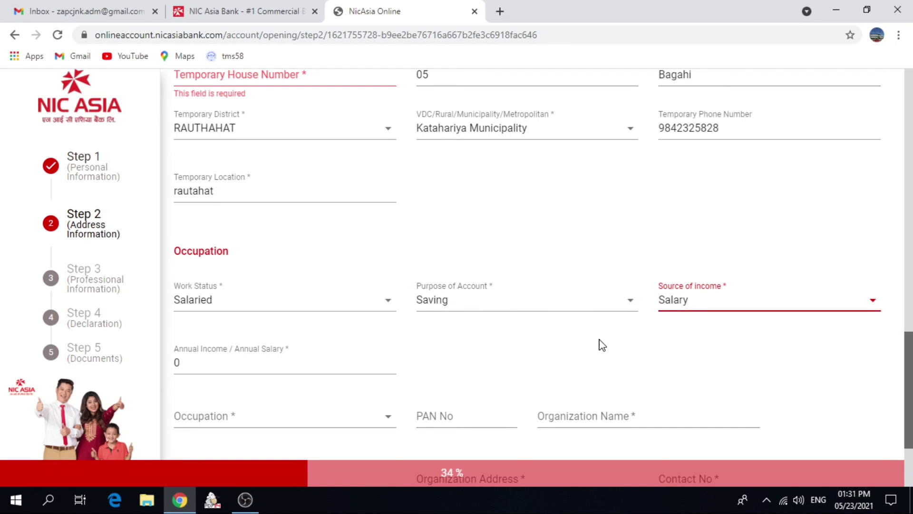
{"action": "scroll", "coordinate": [598, 342], "scroll_direction": "down", "scroll_amount": 1}
Enter 2,50,000 as the annual income.
{"action": "left_click", "coordinate": [259, 293]}
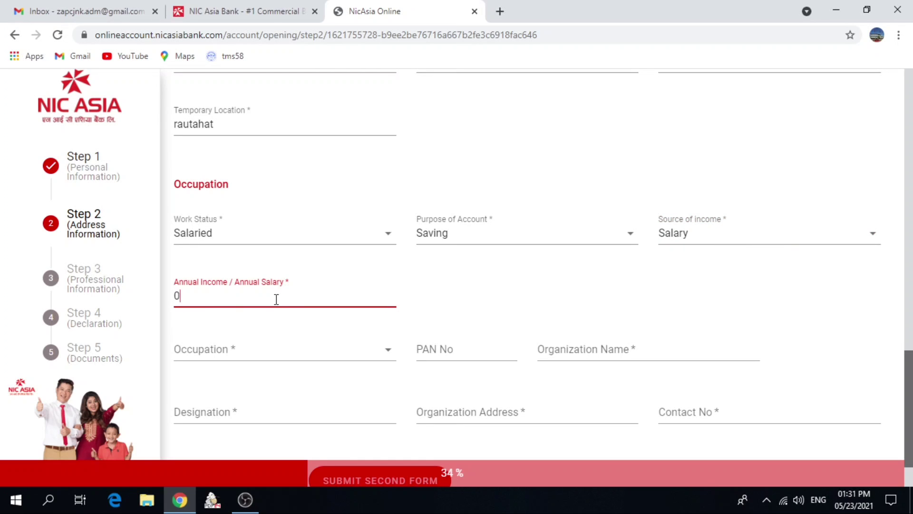
{"action": "key", "text": "BackSpace"}
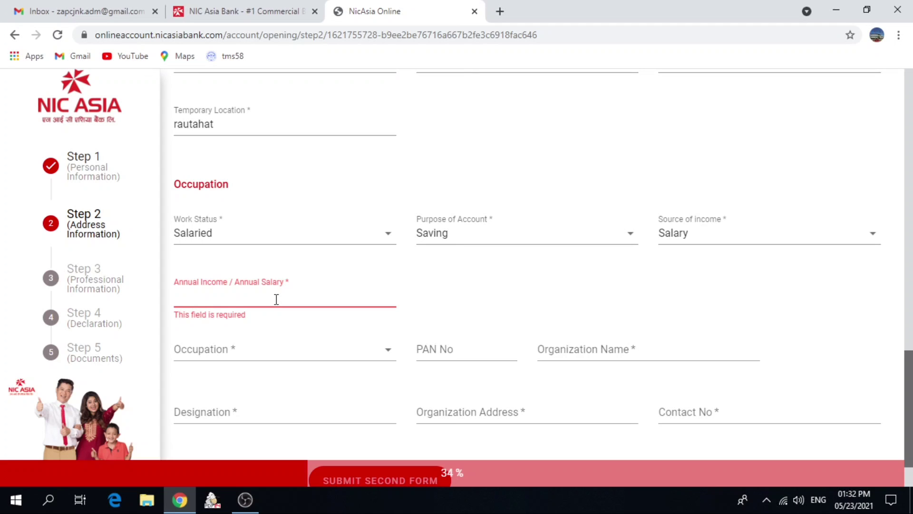
{"action": "type", "text": "2"}
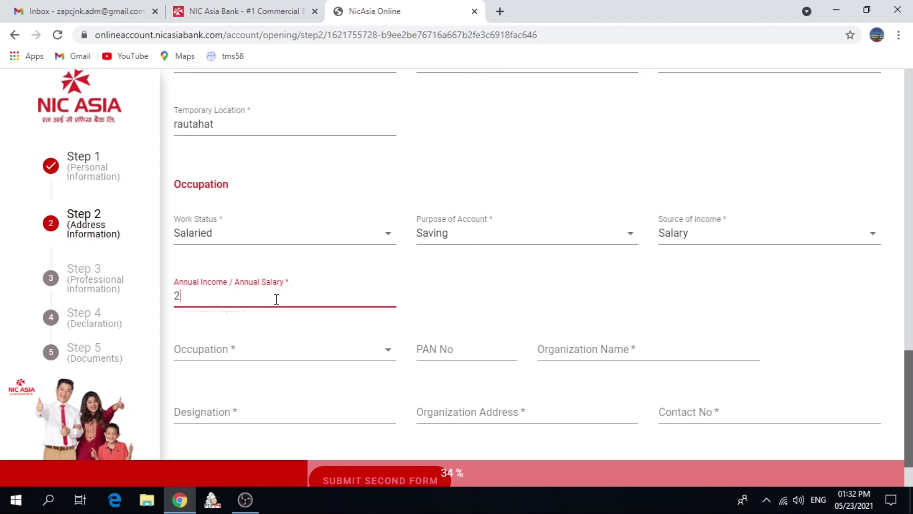
{"action": "type", "text": ",50,000"}
{"action": "scroll", "coordinate": [381, 286], "scroll_direction": "down", "scroll_amount": 2}
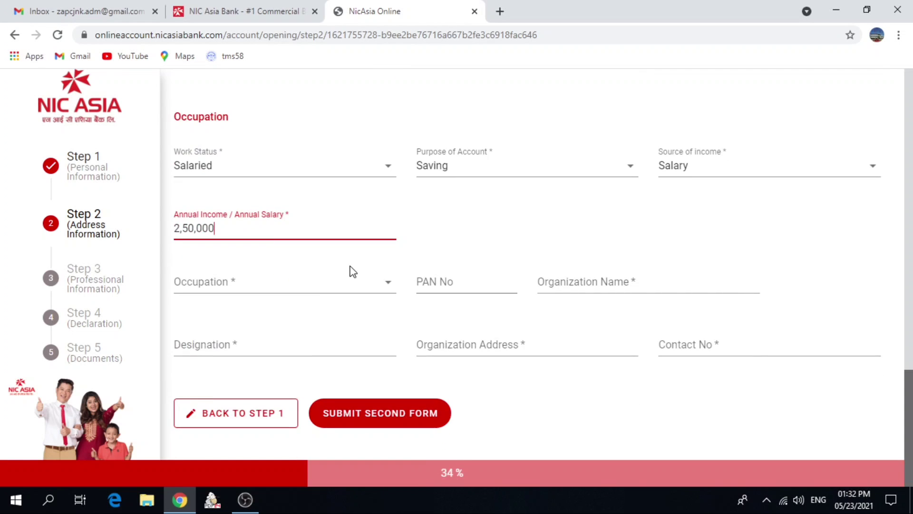
Set the occupation to Police.
{"action": "left_click", "coordinate": [306, 286]}
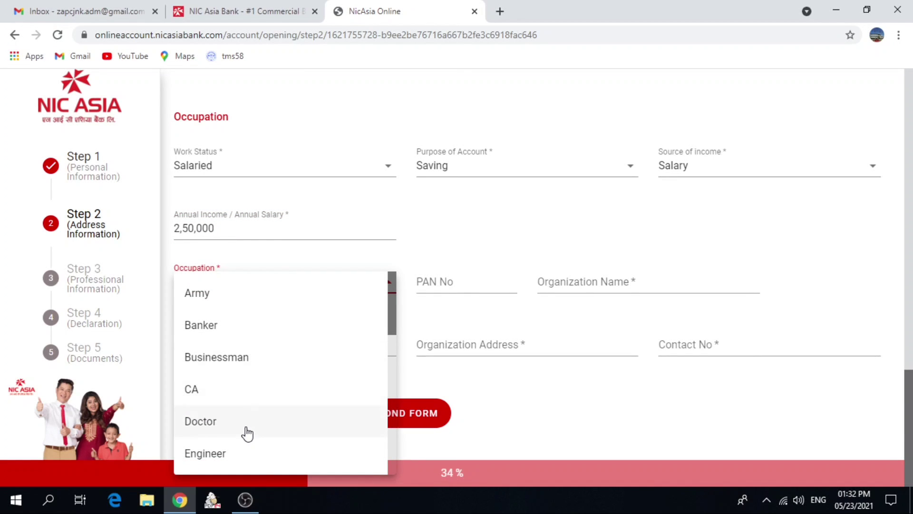
{"action": "scroll", "coordinate": [250, 440], "scroll_direction": "down", "scroll_amount": 4}
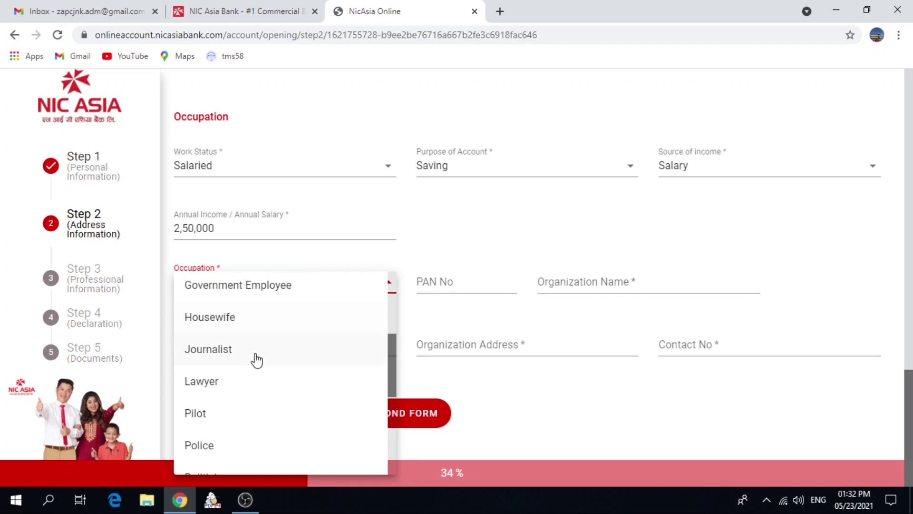
{"action": "scroll", "coordinate": [245, 393], "scroll_direction": "down", "scroll_amount": 1}
{"action": "scroll", "coordinate": [246, 395], "scroll_direction": "down", "scroll_amount": 1}
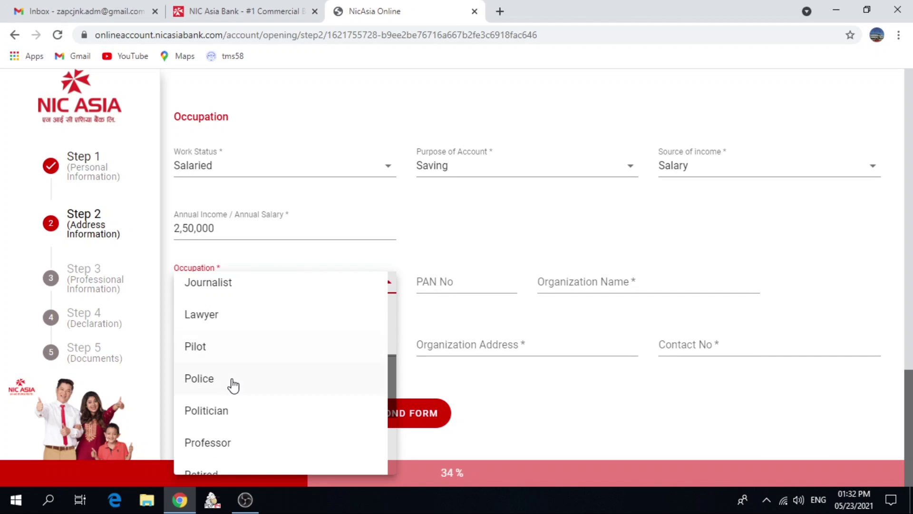
{"action": "left_click", "coordinate": [231, 380]}
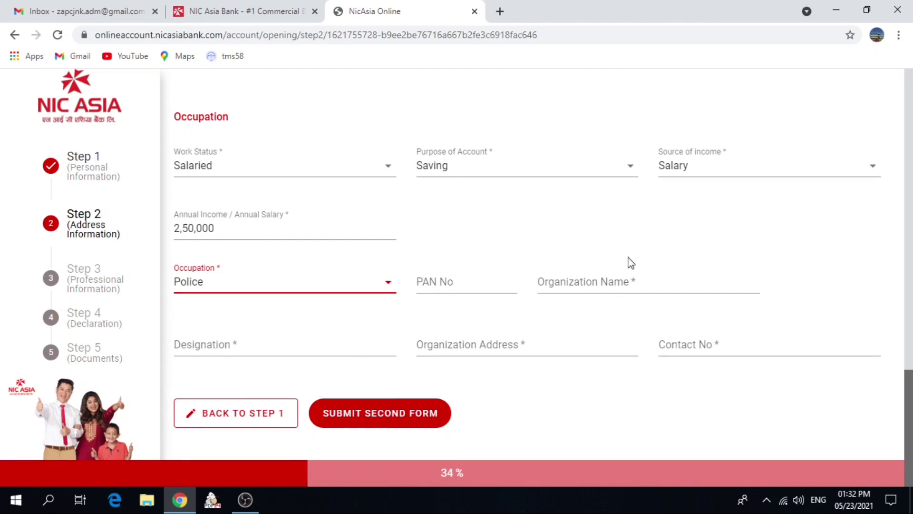
Fill in the designation, organization address and contact number, then submit the second form.
{"action": "left_click", "coordinate": [474, 283]}
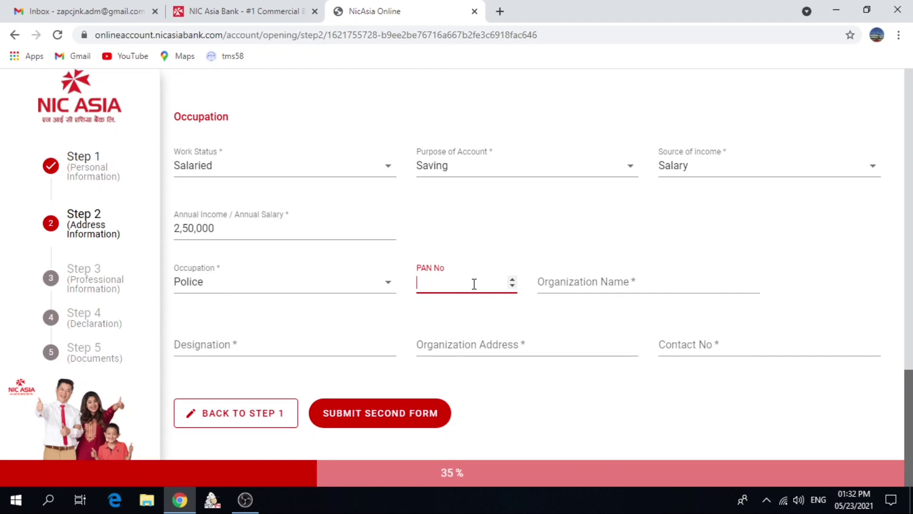
{"action": "left_click", "coordinate": [617, 276]}
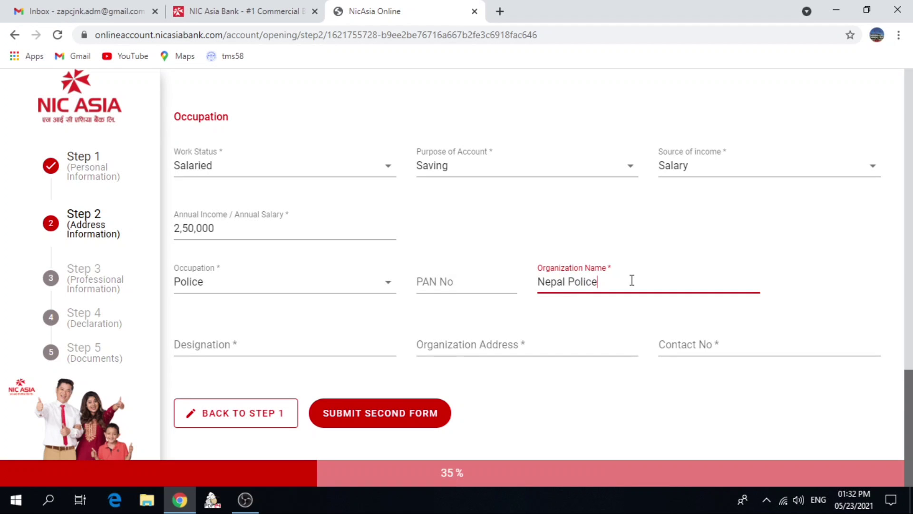
{"action": "left_click", "coordinate": [259, 343]}
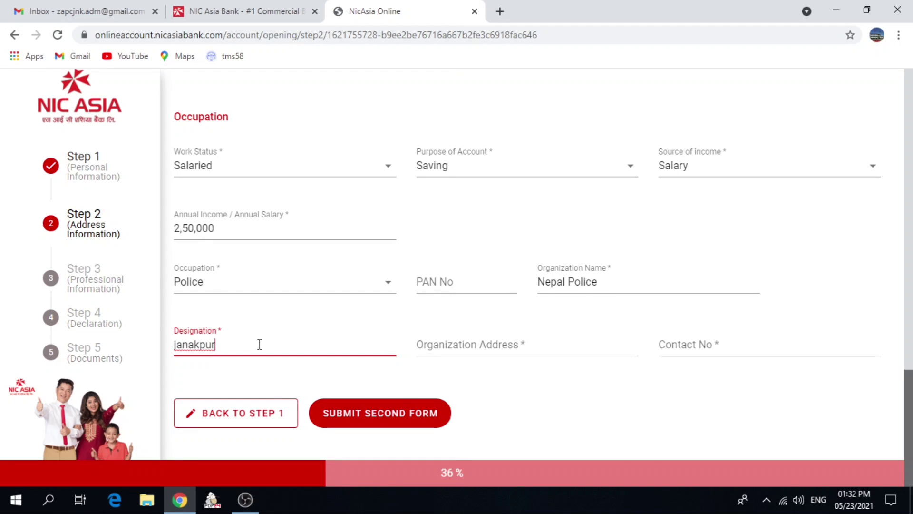
{"action": "left_click", "coordinate": [534, 349]}
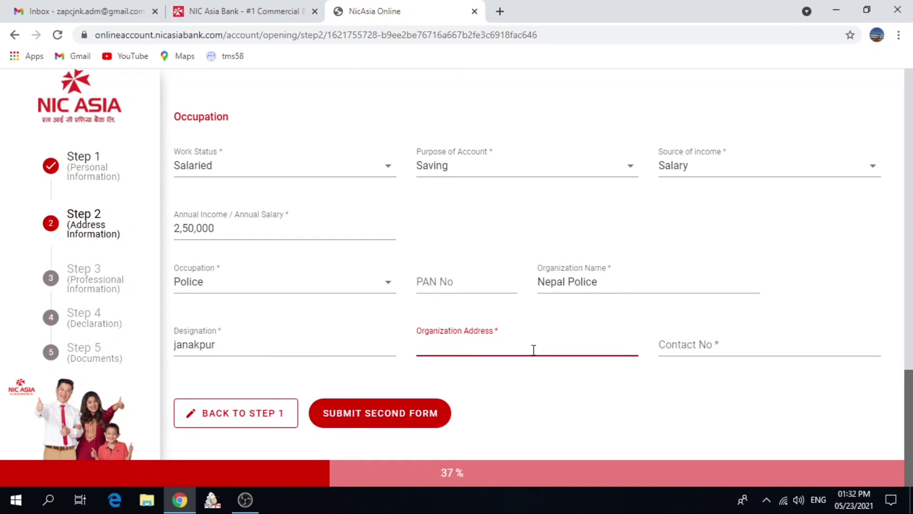
{"action": "type", "text": "Janakpur"}
{"action": "left_click", "coordinate": [684, 344]}
{"action": "left_click", "coordinate": [684, 380]}
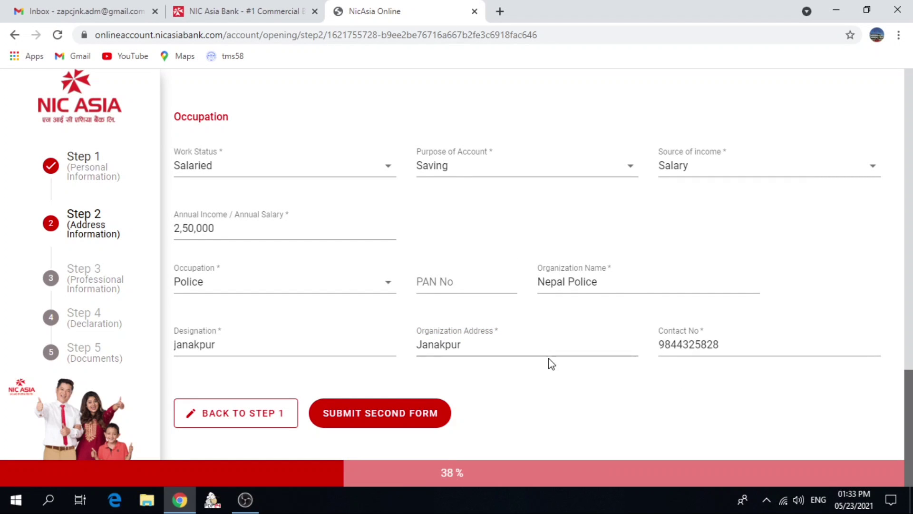
{"action": "left_click", "coordinate": [742, 342]}
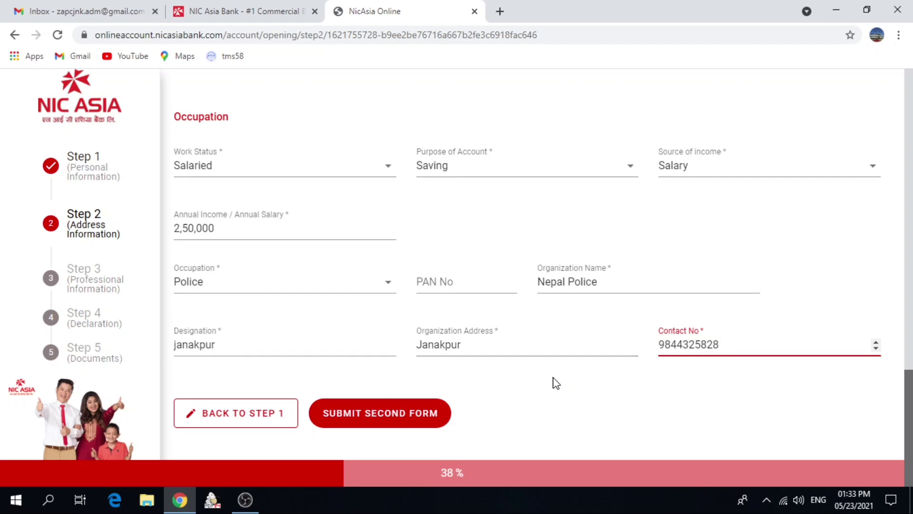
{"action": "left_click", "coordinate": [398, 412]}
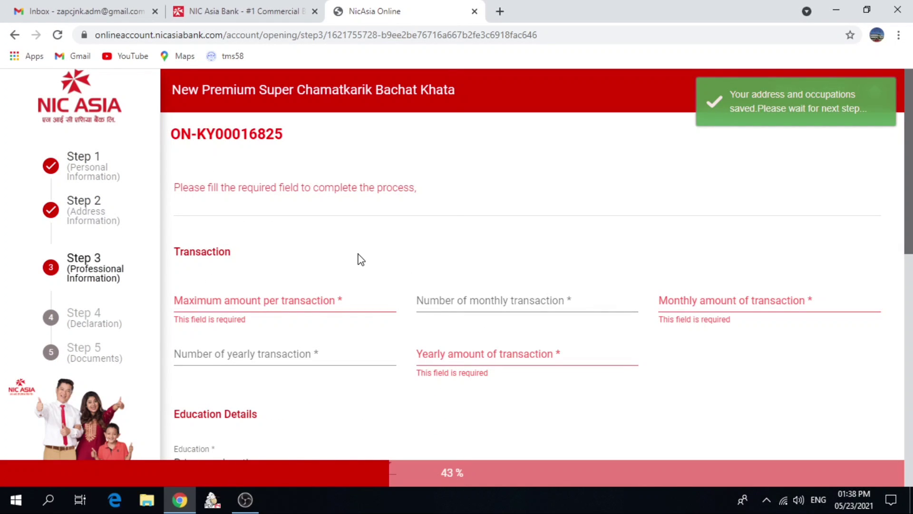
Enter 1,00,000 as the maximum per transaction and 10 monthly transactions.
{"action": "scroll", "coordinate": [330, 248], "scroll_direction": "down", "scroll_amount": 5}
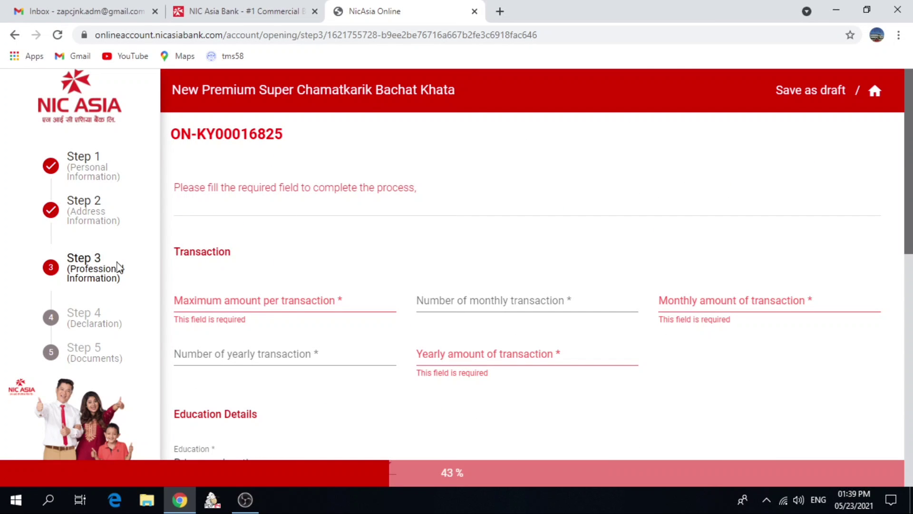
{"action": "scroll", "coordinate": [240, 284], "scroll_direction": "down", "scroll_amount": 3}
{"action": "scroll", "coordinate": [265, 245], "scroll_direction": "up", "scroll_amount": 3}
{"action": "left_click", "coordinate": [331, 303]}
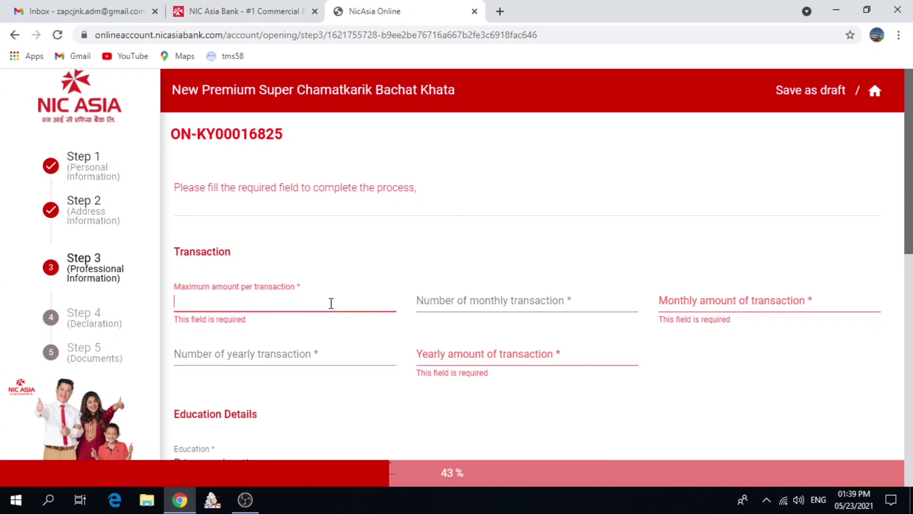
{"action": "type", "text": "100000"}
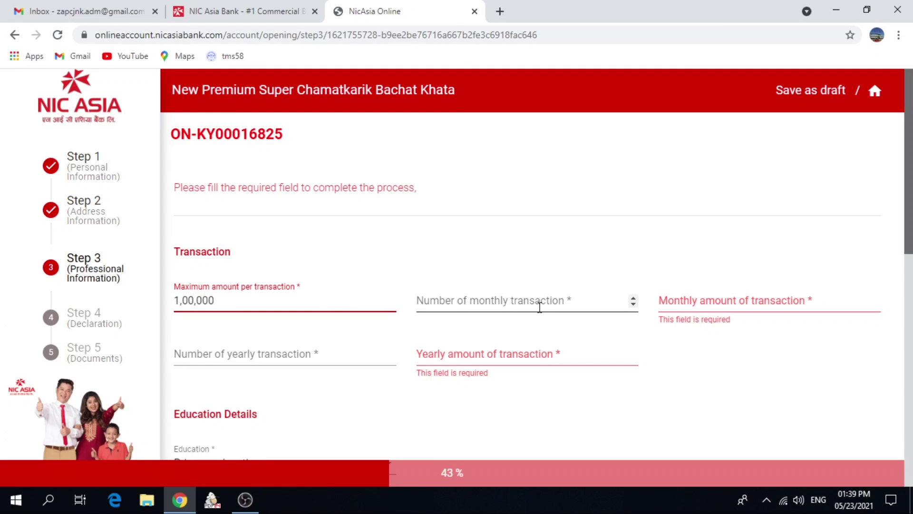
{"action": "left_click", "coordinate": [566, 303]}
{"action": "type", "text": "100000"}
{"action": "left_click_drag", "start_coordinate": [566, 303], "coordinate": [432, 304]}
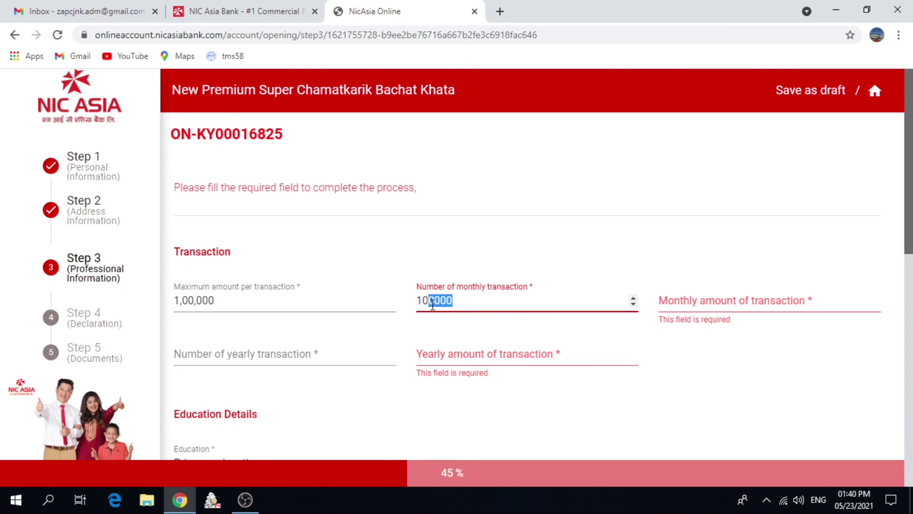
{"action": "key", "text": "BackSpace"}
Enter 1,00,000 as the monthly amount, and 100 yearly transactions totalling 10,00,000.
{"action": "left_click", "coordinate": [702, 305]}
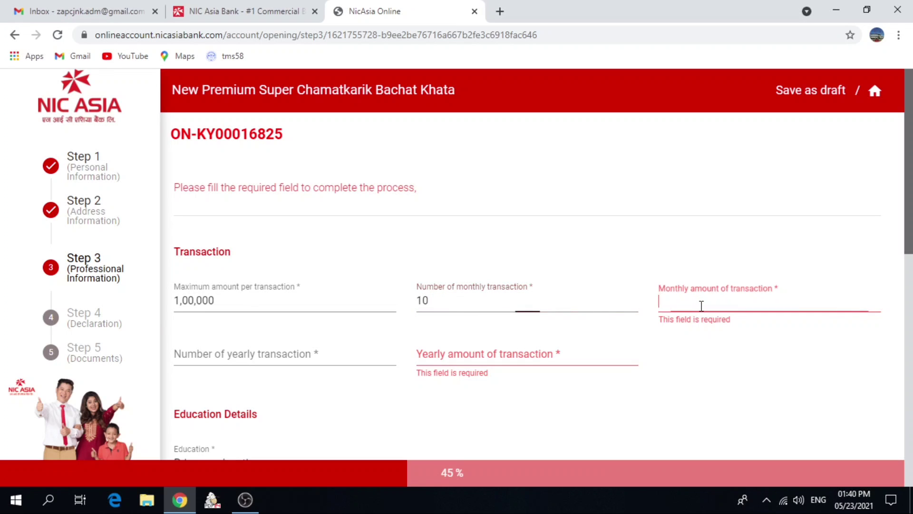
{"action": "type", "text": "1,00,"}
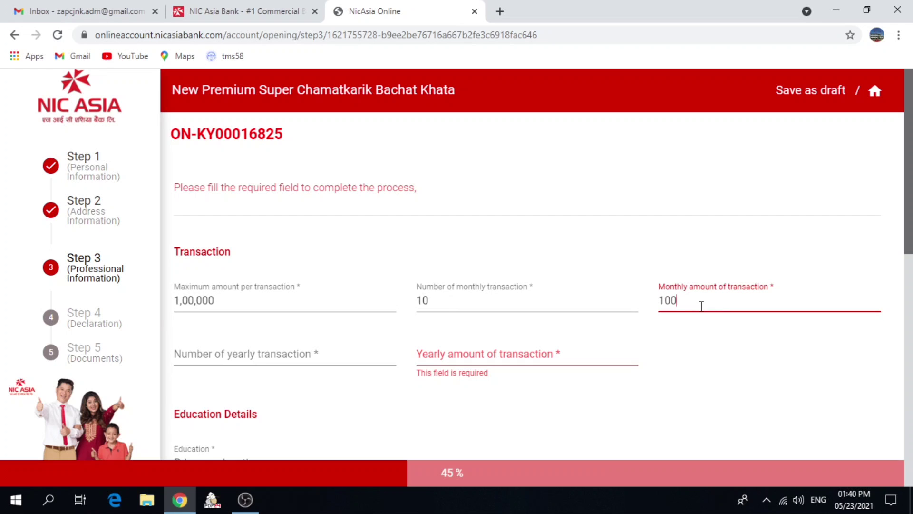
{"action": "type", "text": "000"}
{"action": "scroll", "coordinate": [420, 270], "scroll_direction": "down", "scroll_amount": 1}
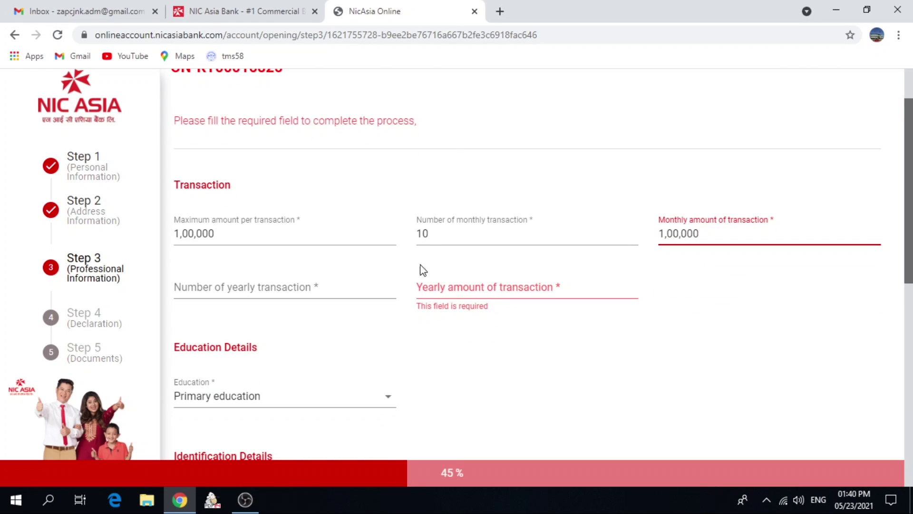
{"action": "left_click", "coordinate": [307, 286]}
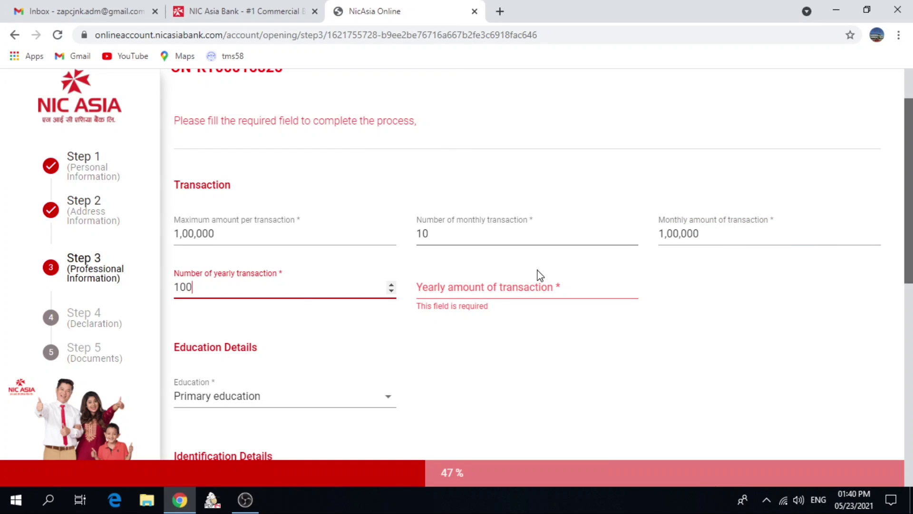
{"action": "left_click", "coordinate": [513, 283]}
{"action": "type", "text": "10,00,000"}
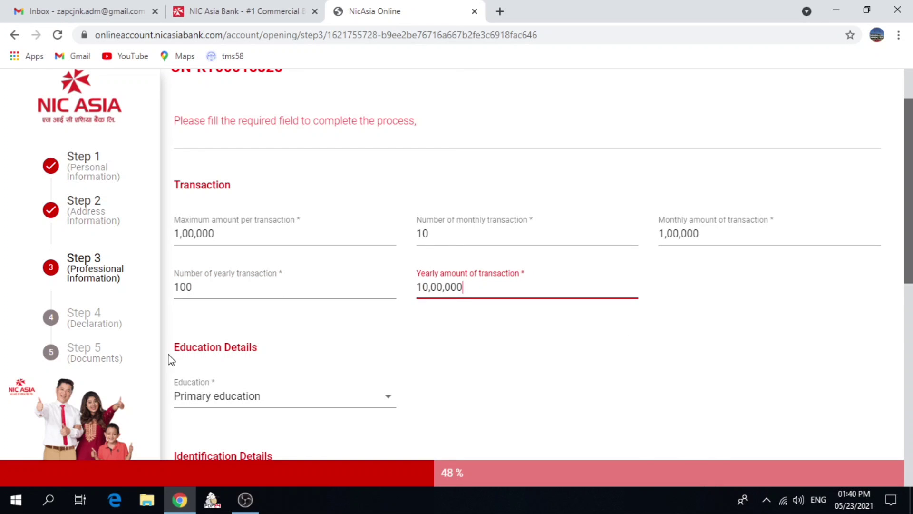
{"action": "scroll", "coordinate": [279, 349], "scroll_direction": "down", "scroll_amount": 3}
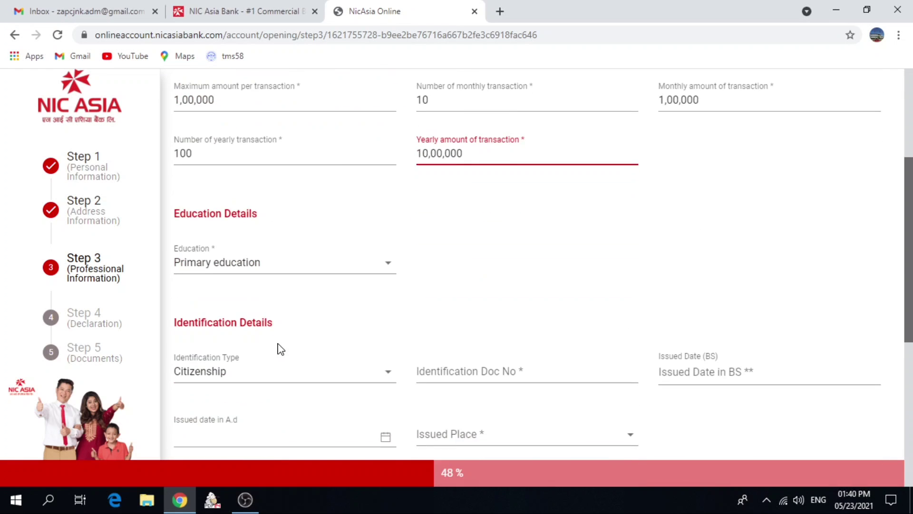
Set the education level to Secondary.
{"action": "left_click", "coordinate": [284, 266]}
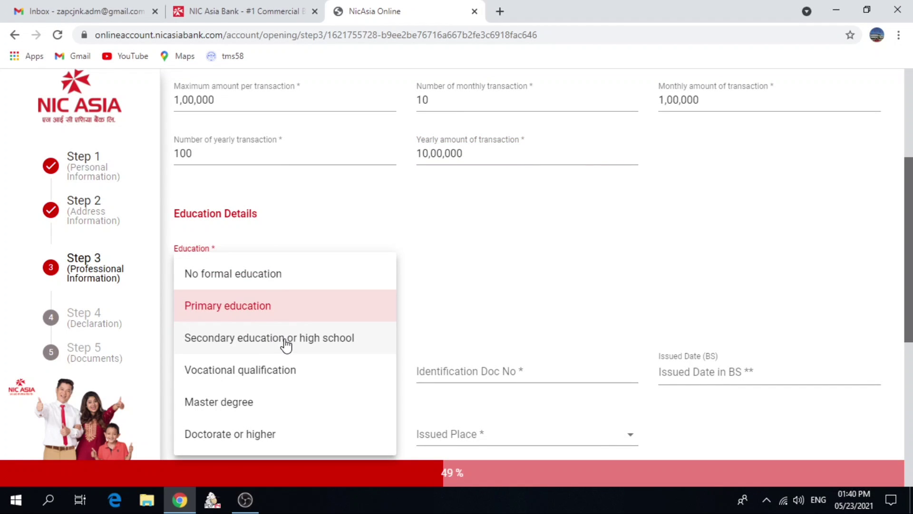
{"action": "left_click", "coordinate": [256, 339]}
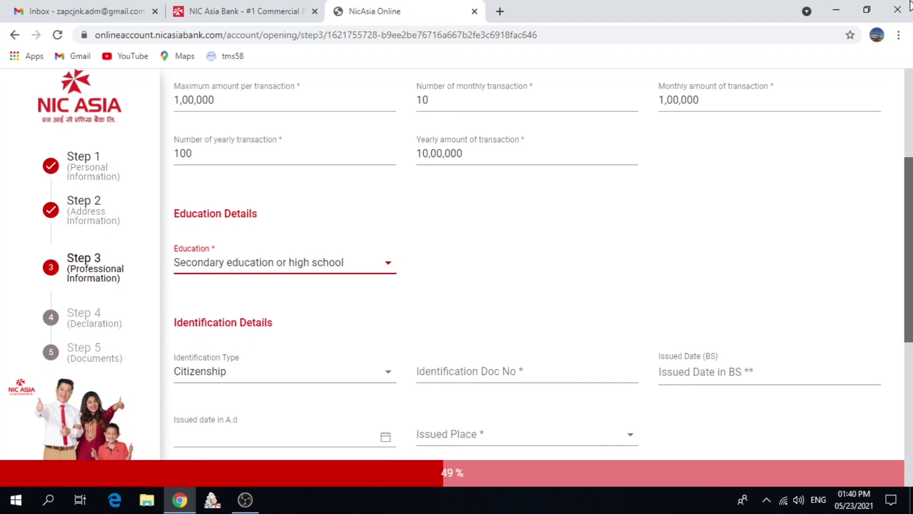
{"action": "scroll", "coordinate": [467, 272], "scroll_direction": "down", "scroll_amount": 3}
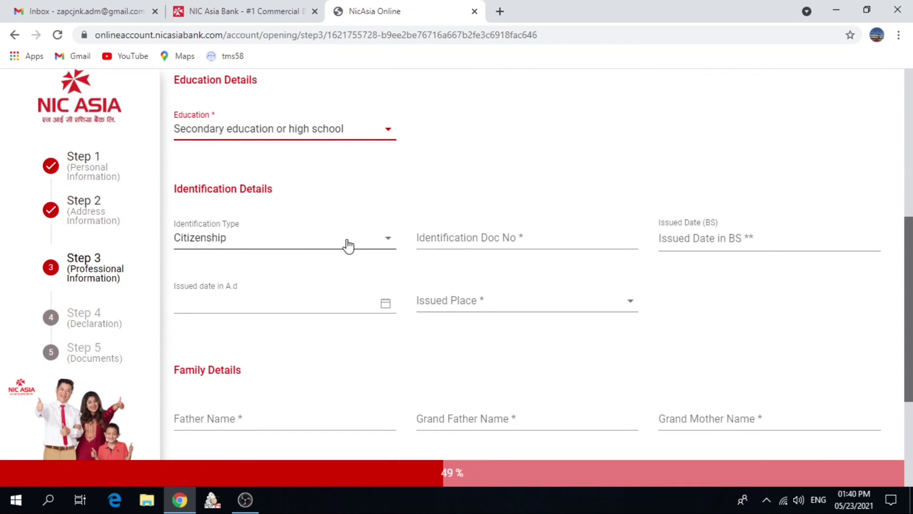
{"action": "left_click_drag", "start_coordinate": [179, 187], "coordinate": [269, 189]}
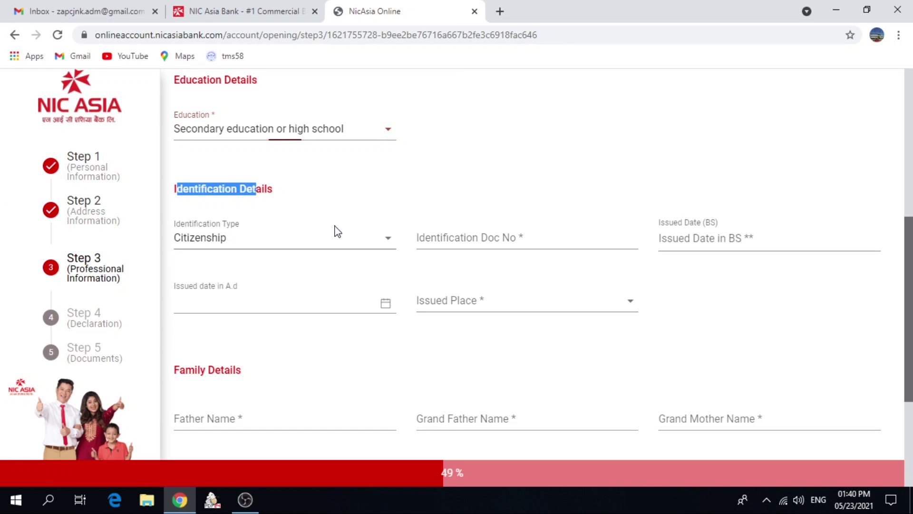
Keep Citizenship as the ID type and enter the citizenship document number.
{"action": "left_click", "coordinate": [337, 241]}
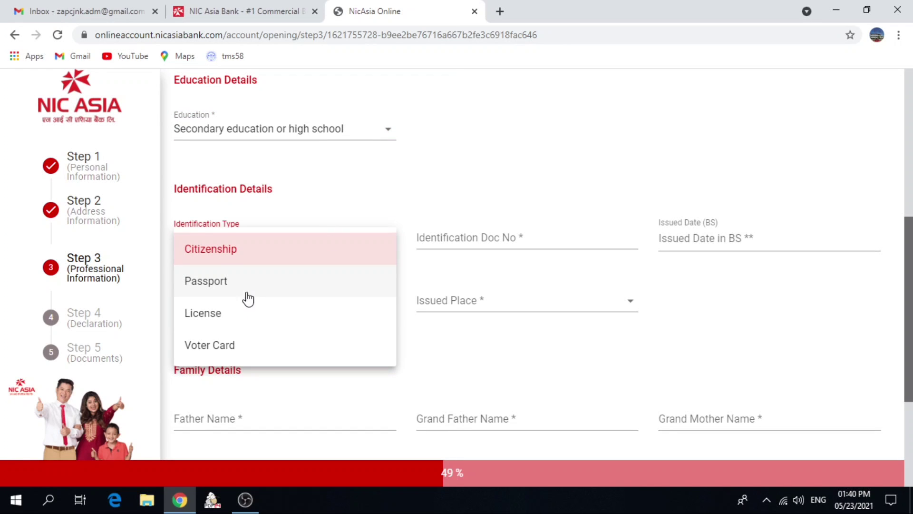
{"action": "left_click", "coordinate": [261, 248]}
{"action": "left_click", "coordinate": [498, 237]}
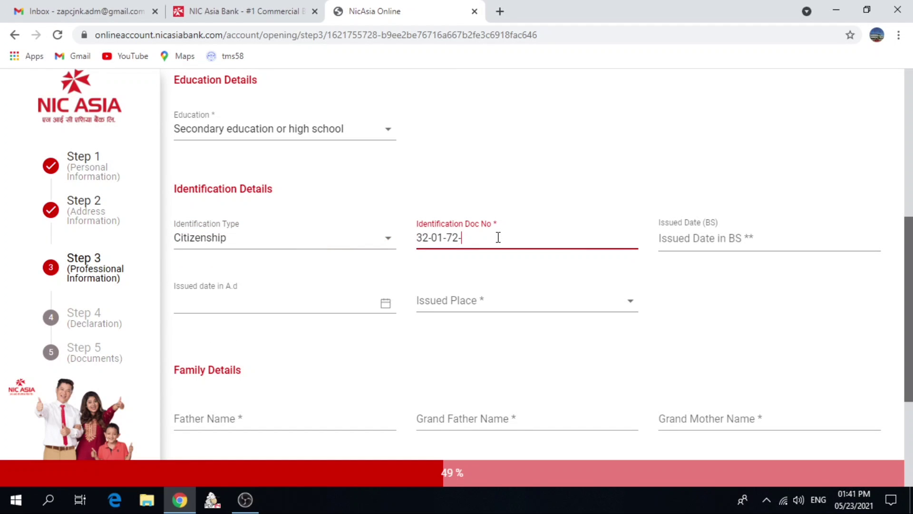
Set the issue date to २०७२ असार १७ in the Nepali calendar.
{"action": "left_click", "coordinate": [703, 240]}
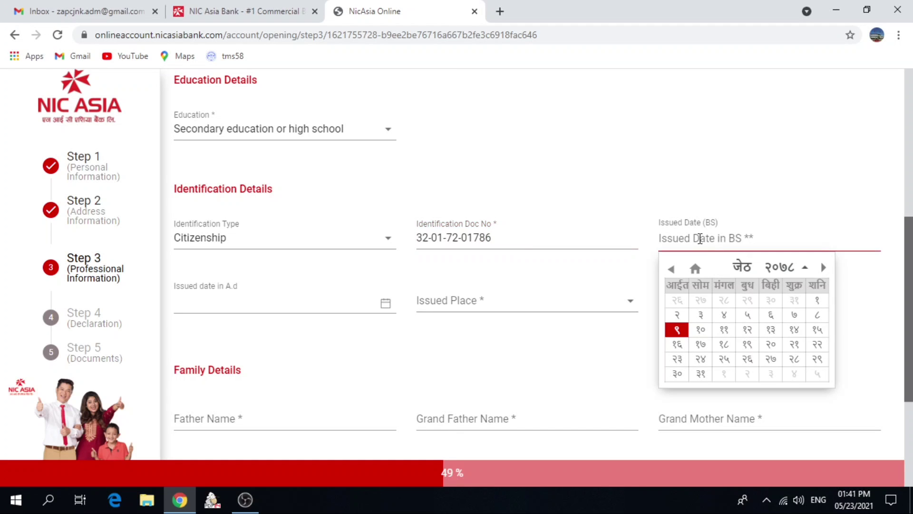
{"action": "left_click", "coordinate": [794, 271]}
{"action": "scroll", "coordinate": [832, 328], "scroll_direction": "up", "scroll_amount": 2}
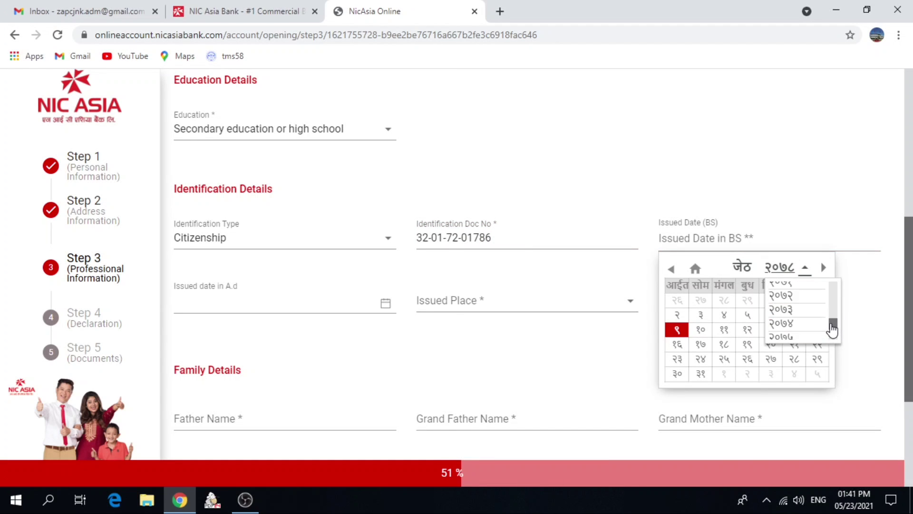
{"action": "left_click", "coordinate": [780, 295]}
{"action": "left_click", "coordinate": [742, 267]}
{"action": "left_click", "coordinate": [740, 304]}
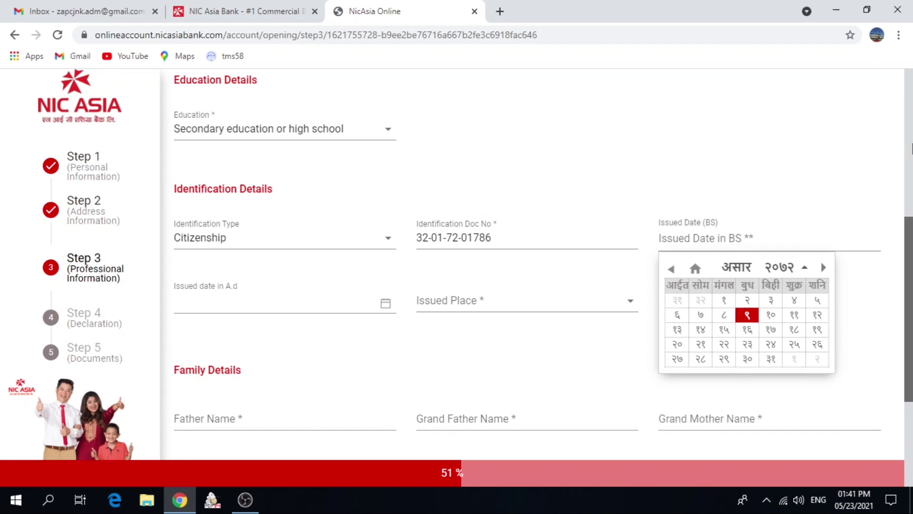
{"action": "left_click", "coordinate": [770, 330]}
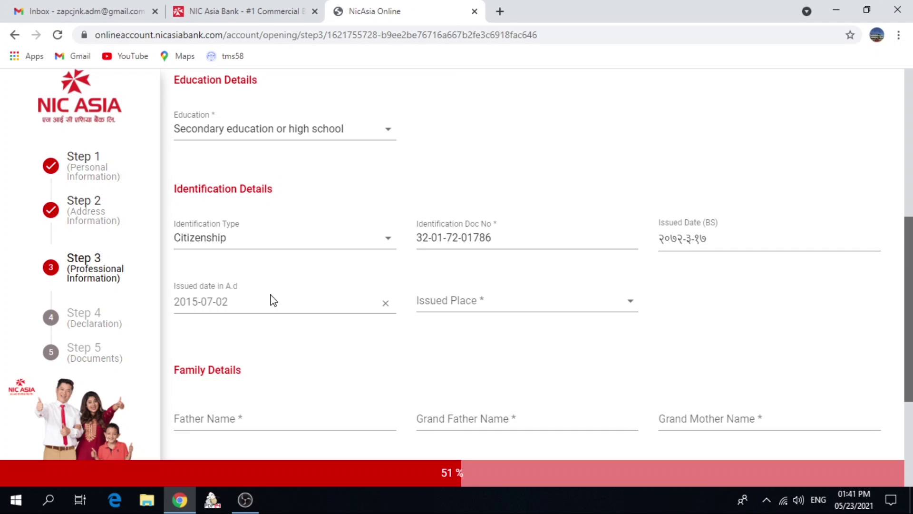
Set the issued place to RAUTHAHAT.
{"action": "left_click", "coordinate": [497, 304]}
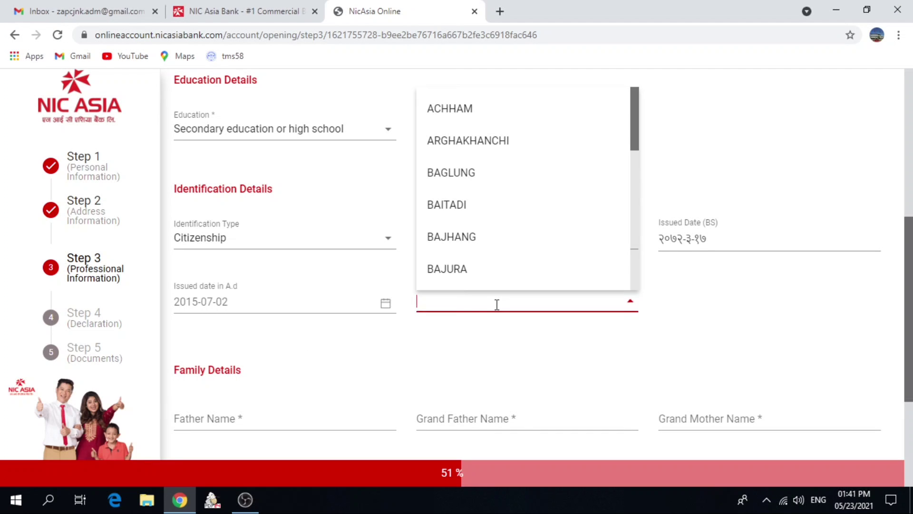
{"action": "type", "text": "rauta"}
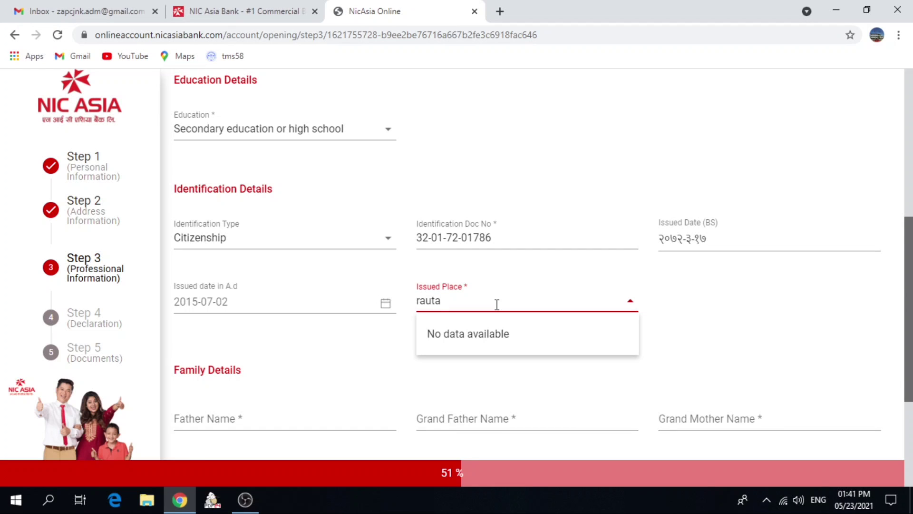
{"action": "key", "text": "BackSpace"}
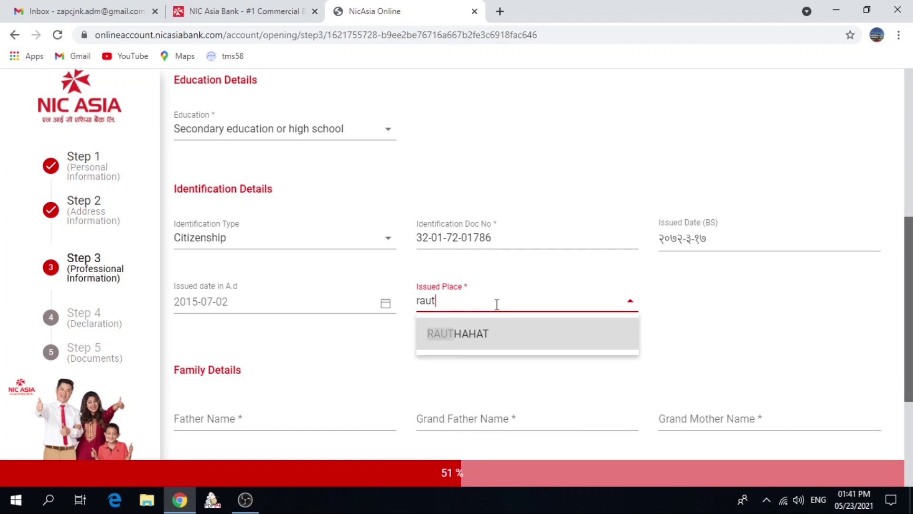
{"action": "key", "text": "Return"}
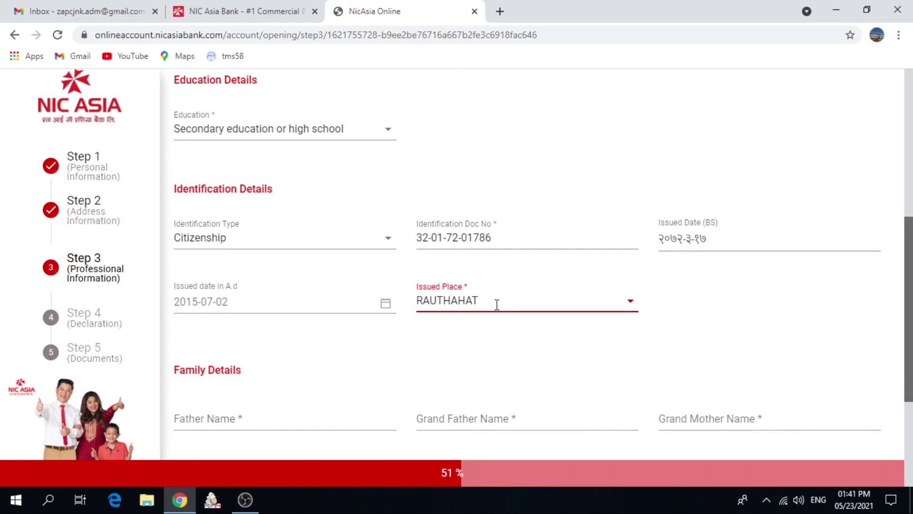
{"action": "scroll", "coordinate": [363, 375], "scroll_direction": "down", "scroll_amount": 3}
Enter the father's, grandfather's, grandmother's and mother's names.
{"action": "left_click", "coordinate": [274, 292]}
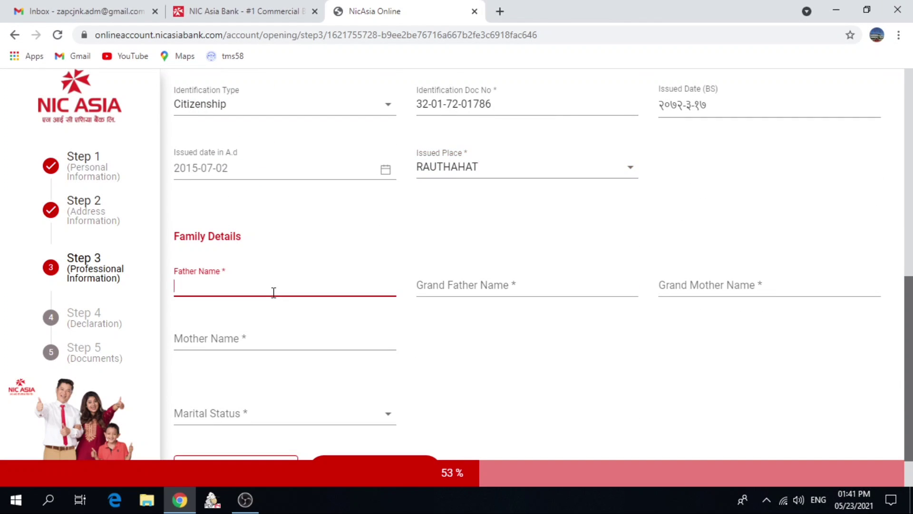
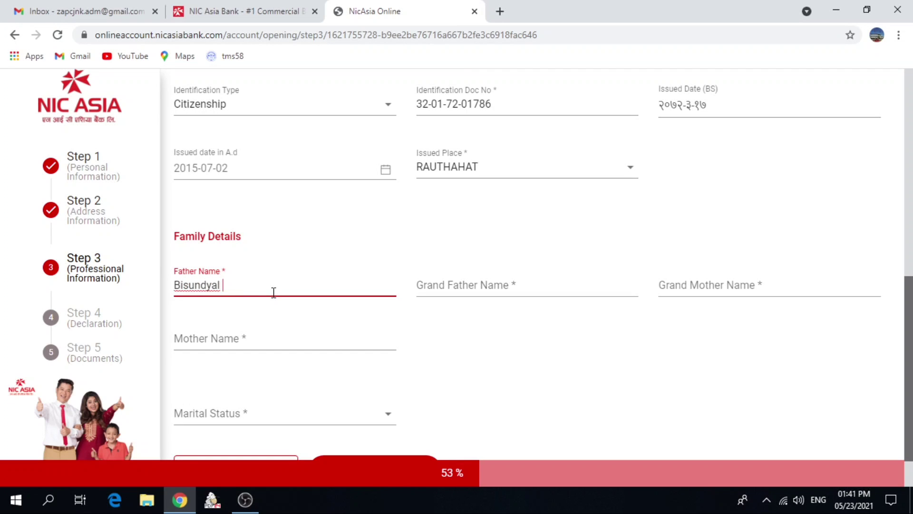
{"action": "key", "text": "Tab"}
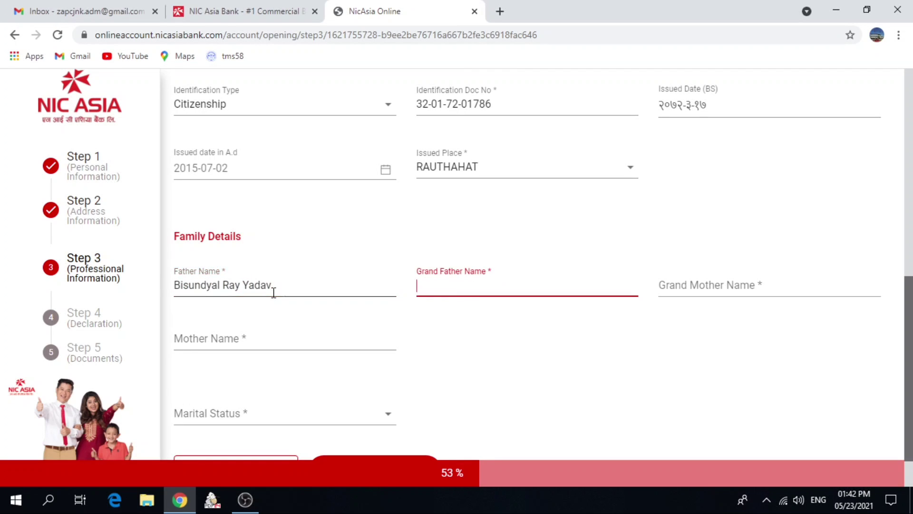
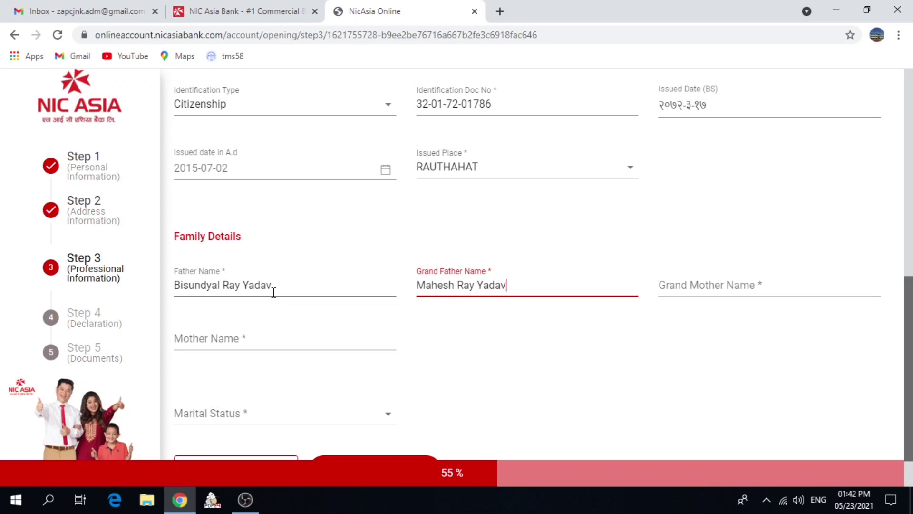
{"action": "key", "text": "Tab"}
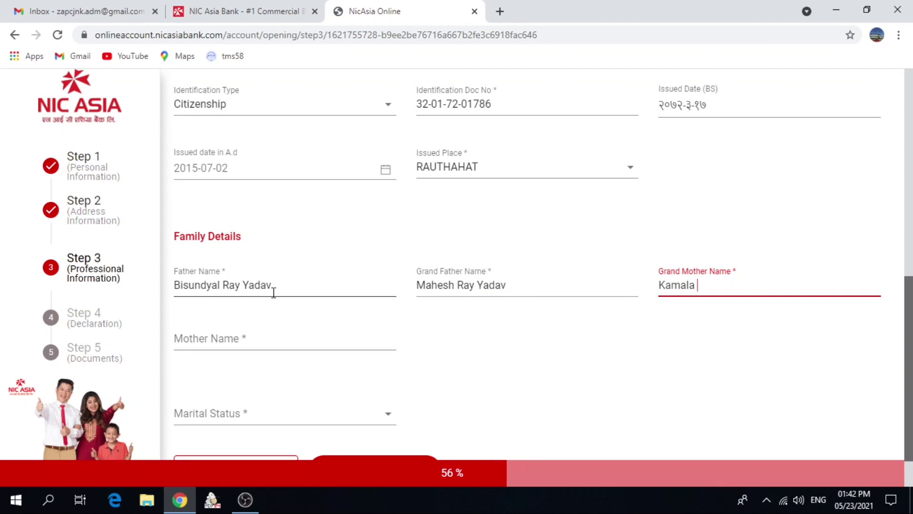
{"action": "key", "text": "Tab"}
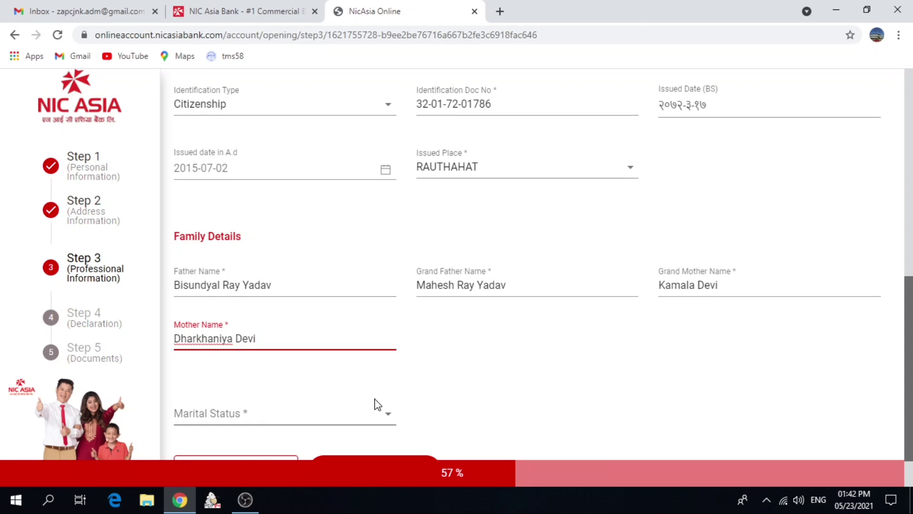
Set marital status to Single and submit the third form.
{"action": "scroll", "coordinate": [338, 362], "scroll_direction": "down", "scroll_amount": 1}
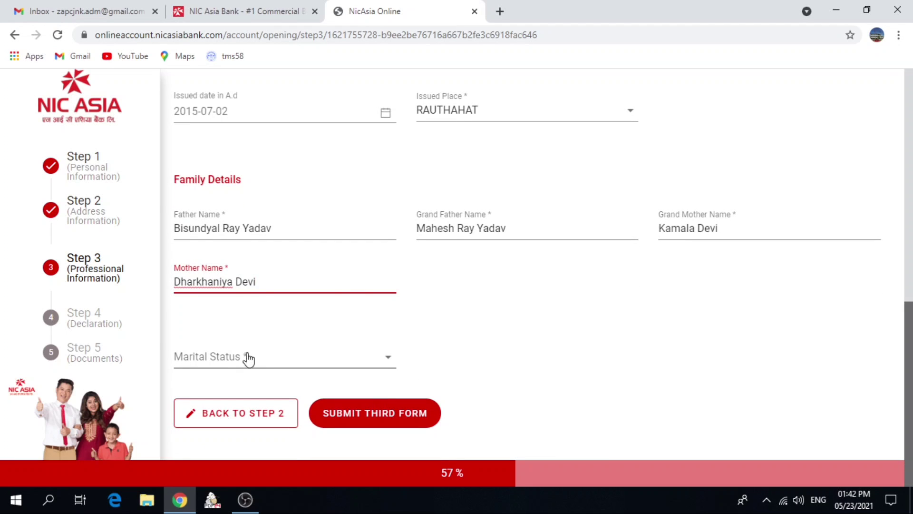
{"action": "left_click", "coordinate": [264, 362]}
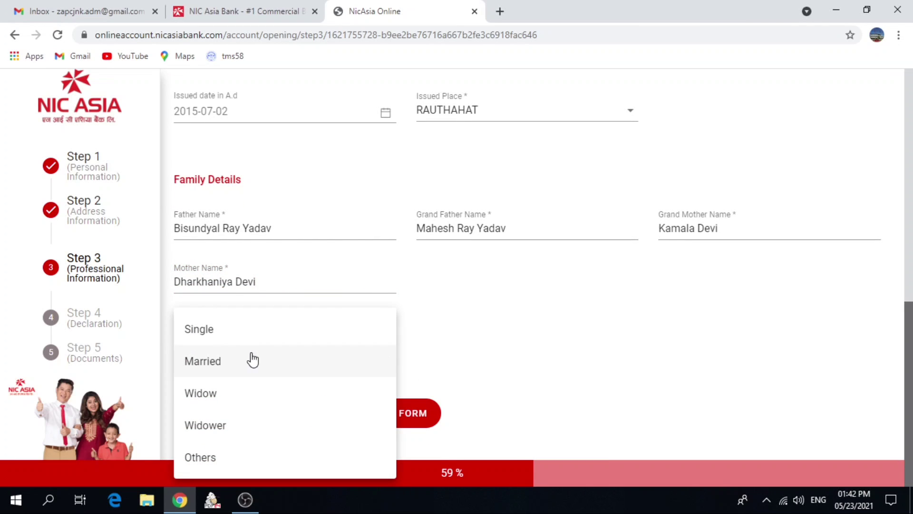
{"action": "left_click", "coordinate": [238, 333]}
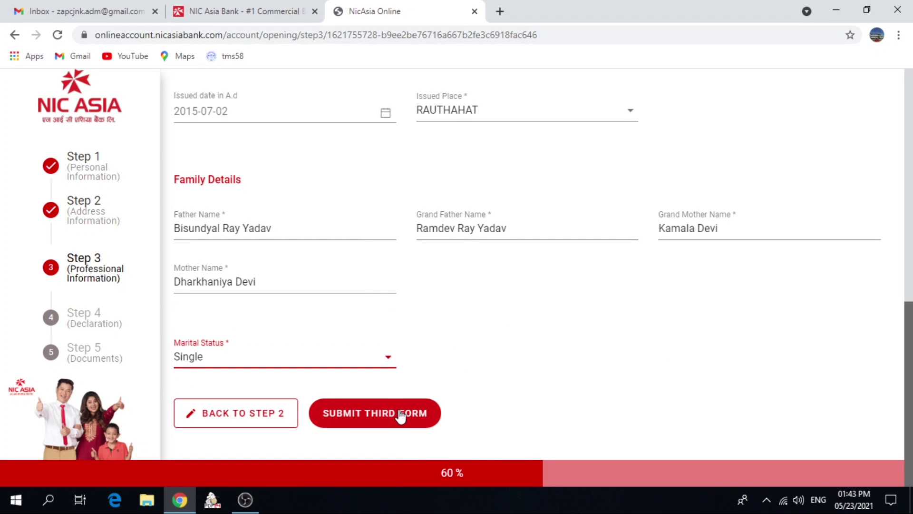
{"action": "left_click", "coordinate": [417, 412]}
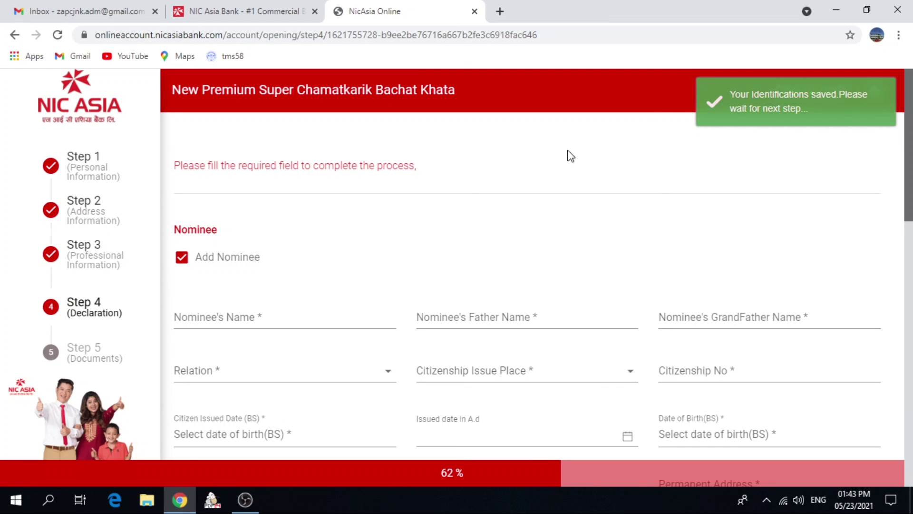
Enter the nominee's name, father's name and grandfather's name.
{"action": "scroll", "coordinate": [244, 297], "scroll_direction": "down", "scroll_amount": 3}
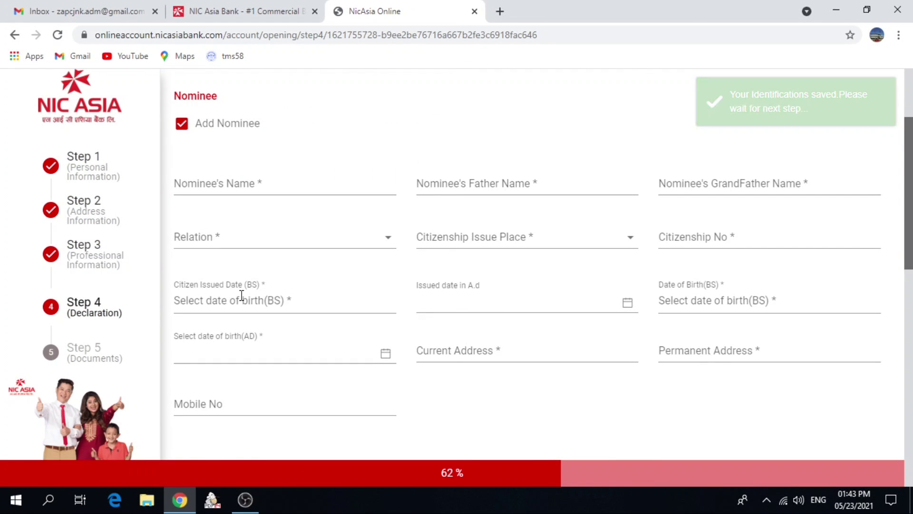
{"action": "left_click", "coordinate": [246, 185]}
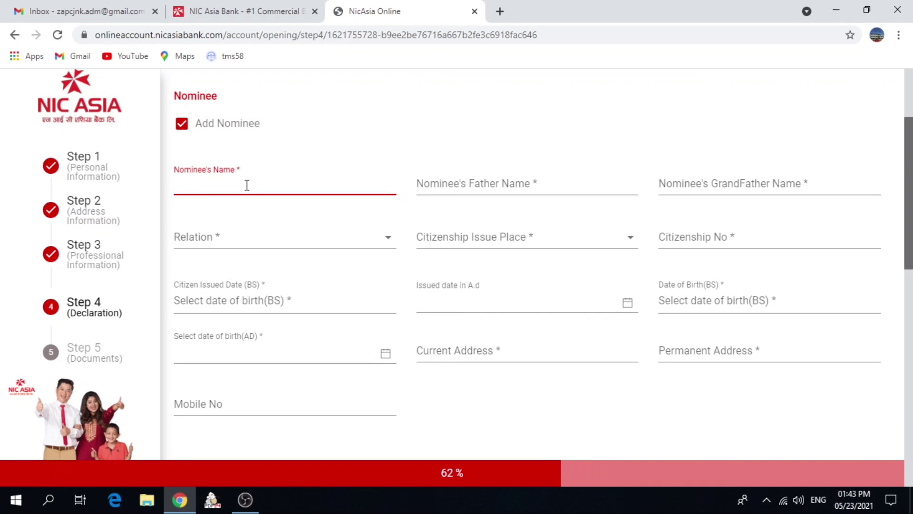
{"action": "key", "text": "Tab"}
{"action": "type", "text": "M"}
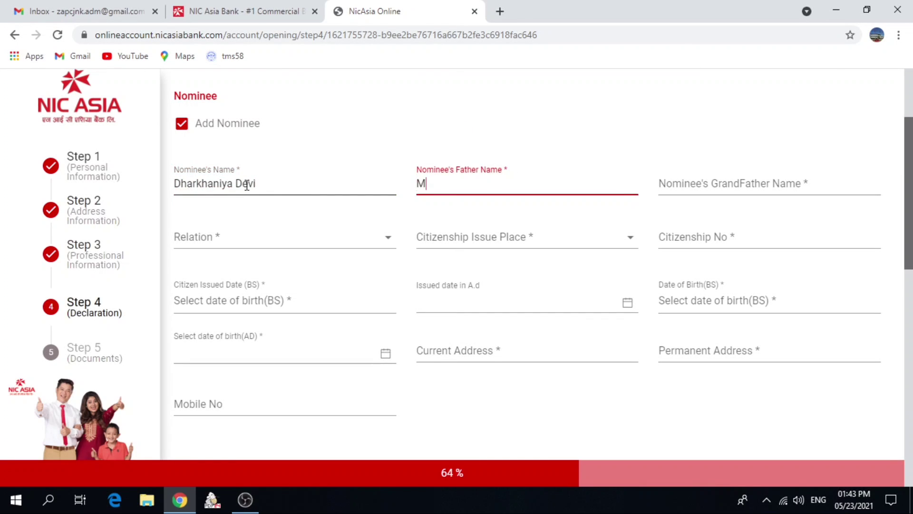
{"action": "key", "text": "BackSpace"}
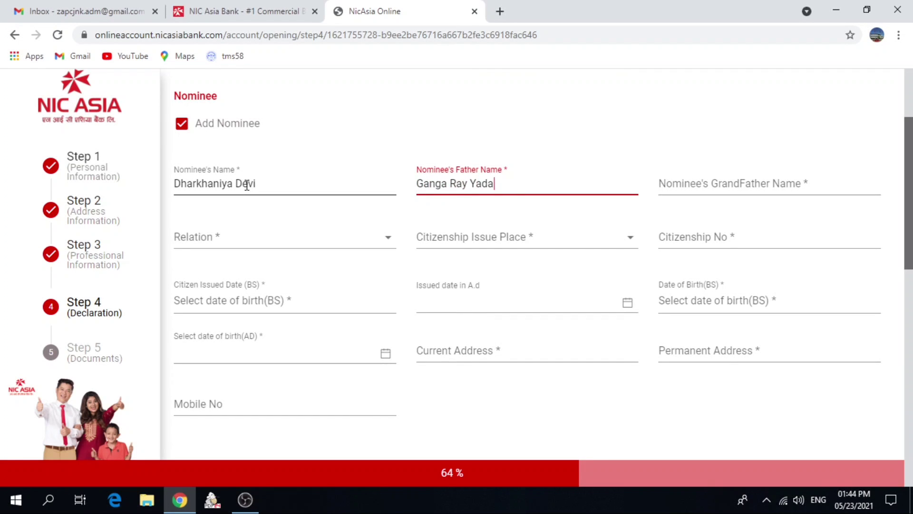
{"action": "key", "text": "Tab"}
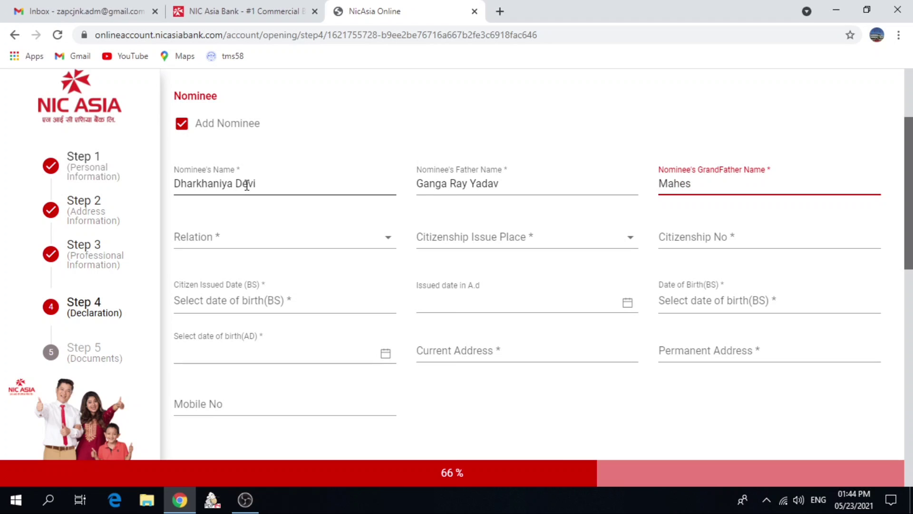
{"action": "key", "text": "Tab"}
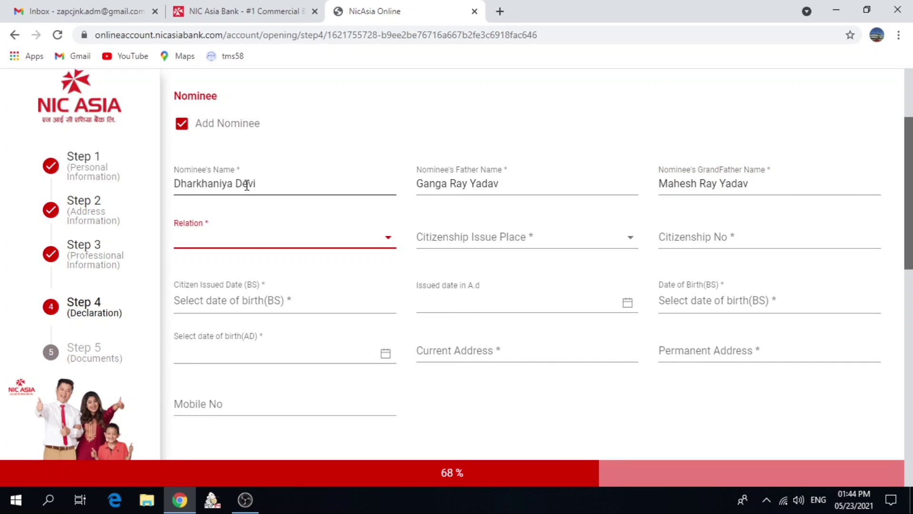
Set the nominee's relation to Mother and citizenship issue place to RAUTHAHAT.
{"action": "left_click", "coordinate": [384, 238]}
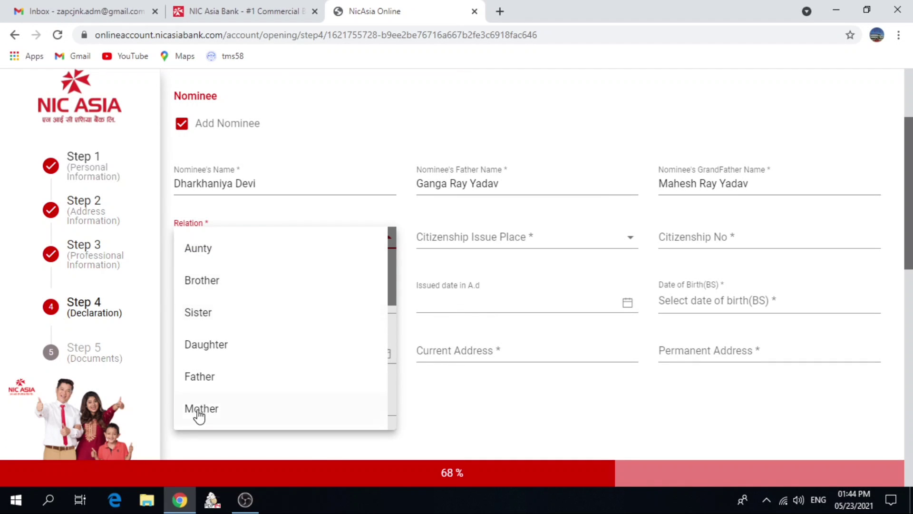
{"action": "left_click", "coordinate": [233, 412]}
{"action": "left_click", "coordinate": [546, 242]}
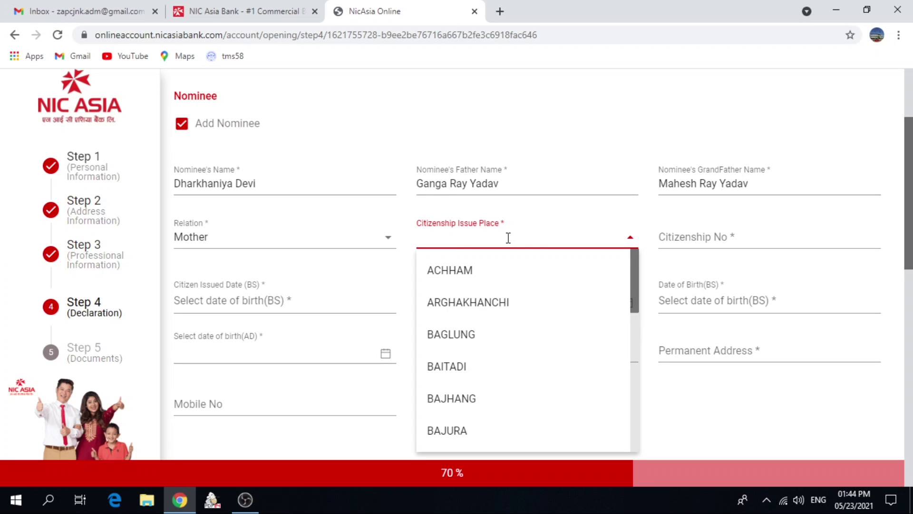
{"action": "type", "text": "rau"}
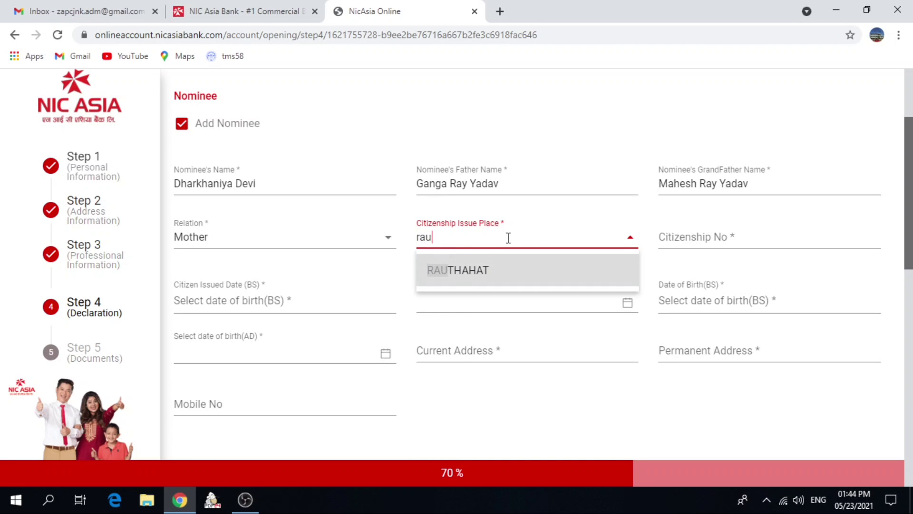
{"action": "left_click", "coordinate": [509, 282]}
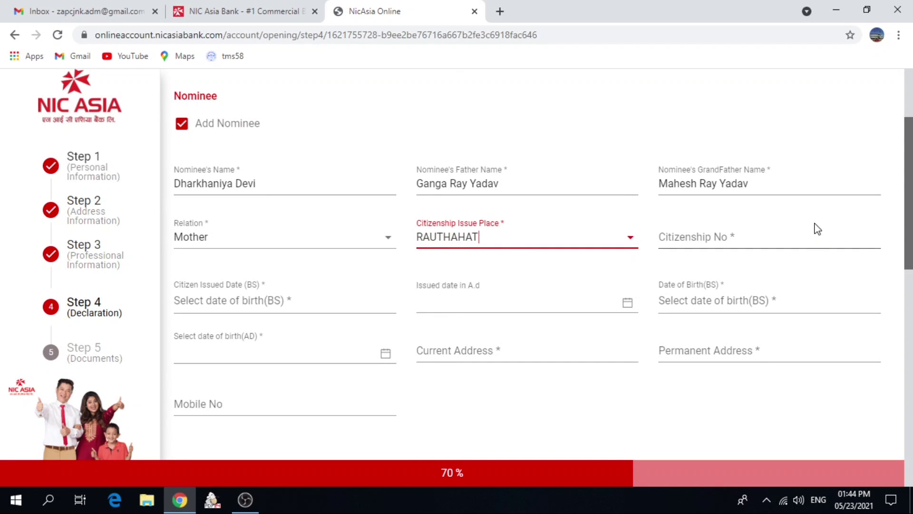
Enter the nominee's citizenship number.
{"action": "left_click", "coordinate": [770, 233]}
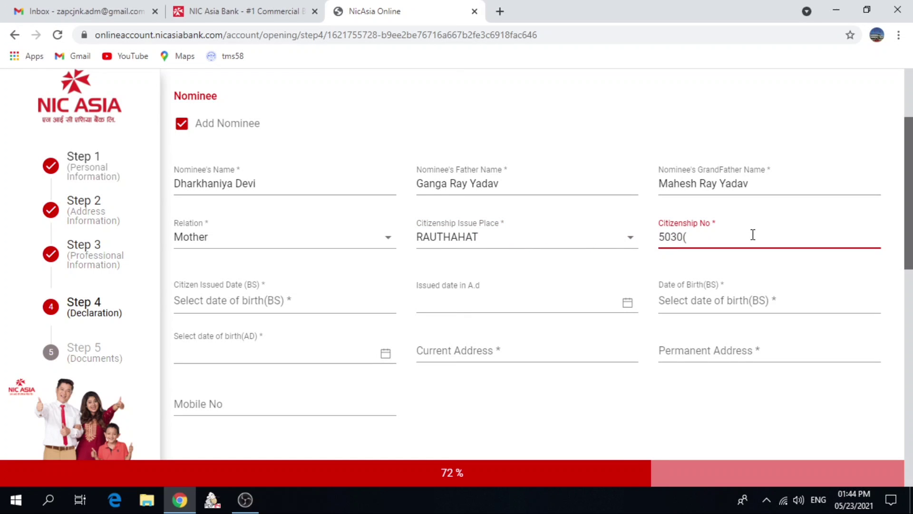
{"action": "key", "text": "Left"}
{"action": "key", "text": "Left"}
{"action": "key", "text": "Left"}
{"action": "key", "text": "End"}
Set the citizenship issue date to day 10, first month, 2064 BS.
{"action": "left_click", "coordinate": [274, 305]}
{"action": "left_click", "coordinate": [299, 329]}
{"action": "scroll", "coordinate": [320, 360], "scroll_direction": "up", "scroll_amount": 3}
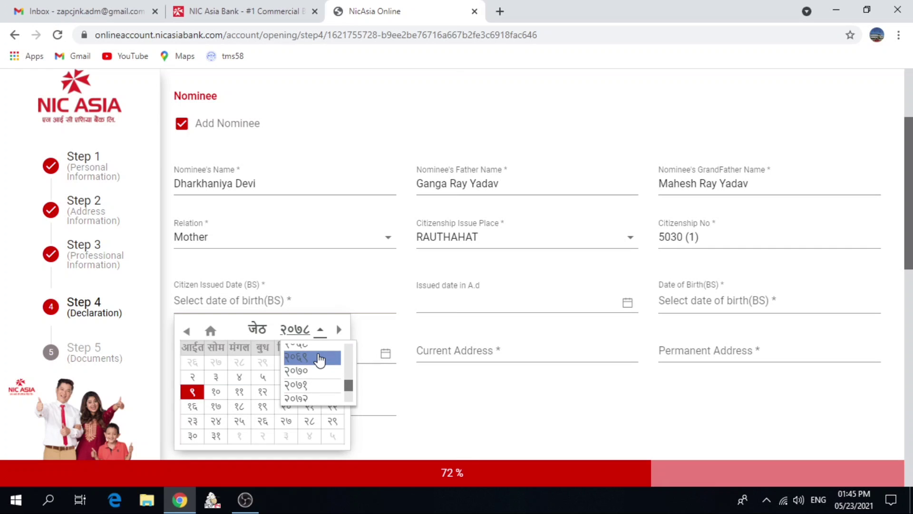
{"action": "scroll", "coordinate": [319, 360], "scroll_direction": "up", "scroll_amount": 2}
{"action": "left_click", "coordinate": [309, 370]}
{"action": "left_click", "coordinate": [257, 329]}
{"action": "left_click", "coordinate": [241, 347]}
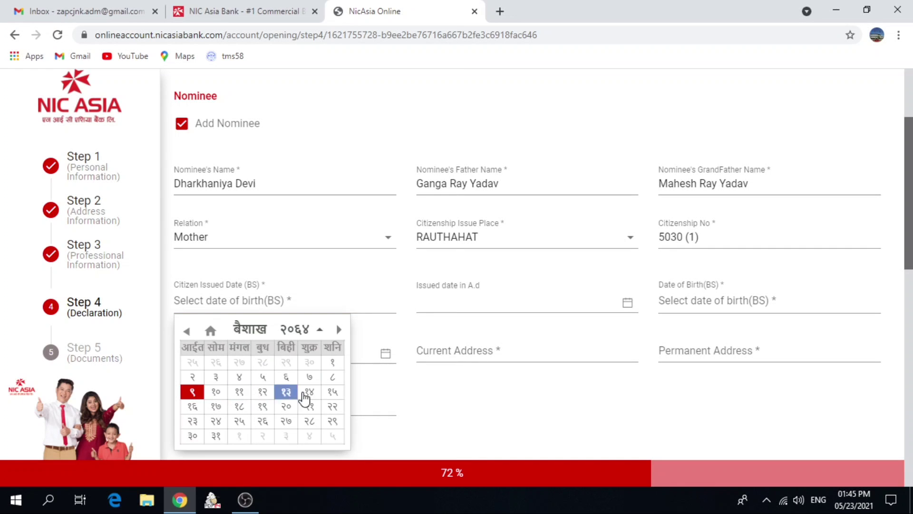
{"action": "left_click", "coordinate": [216, 391]}
{"action": "left_click", "coordinate": [495, 306]}
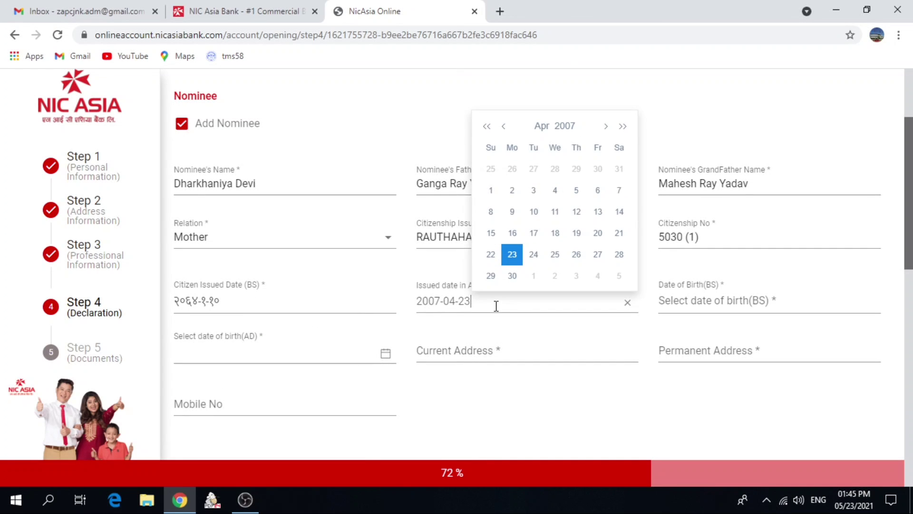
Set the nominee's date of birth with 2034 as the birth year.
{"action": "left_click", "coordinate": [715, 304]}
{"action": "left_click", "coordinate": [783, 328]}
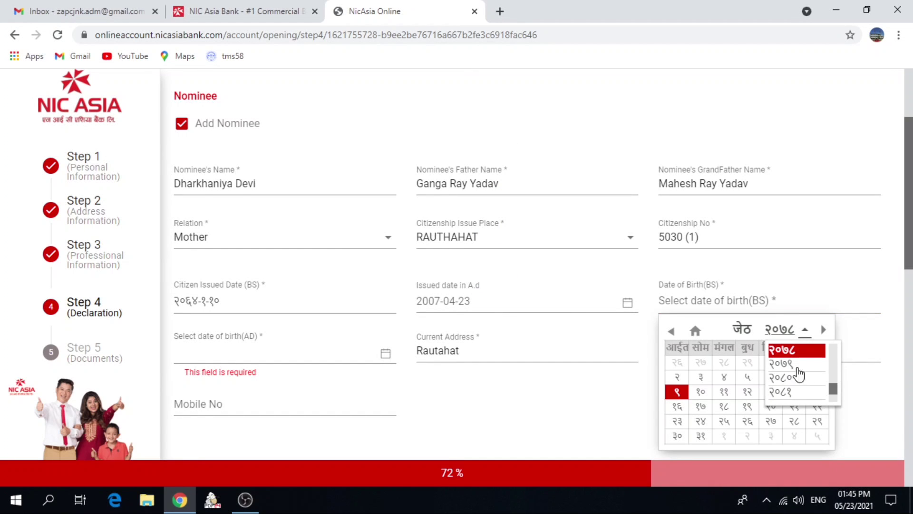
{"action": "left_click_drag", "start_coordinate": [836, 391], "coordinate": [831, 375]}
{"action": "scroll", "coordinate": [830, 375], "scroll_direction": "down", "scroll_amount": 1}
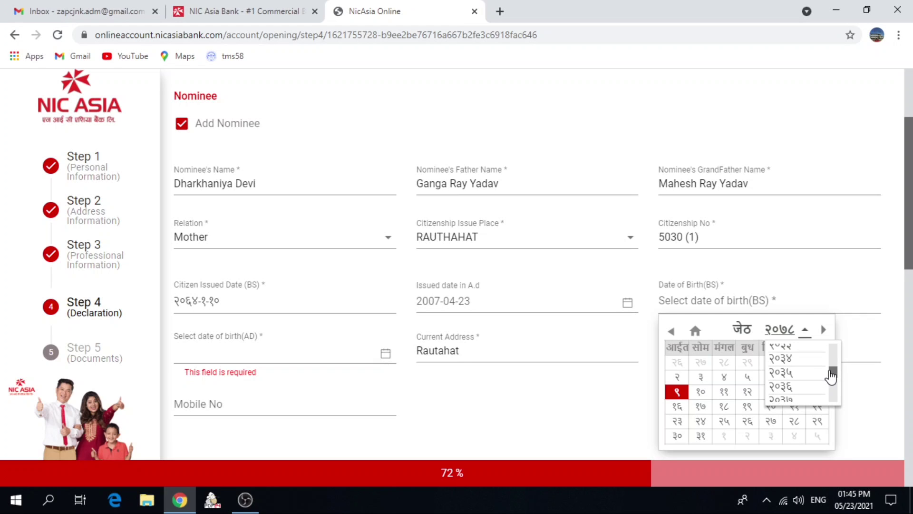
{"action": "left_click", "coordinate": [805, 366]}
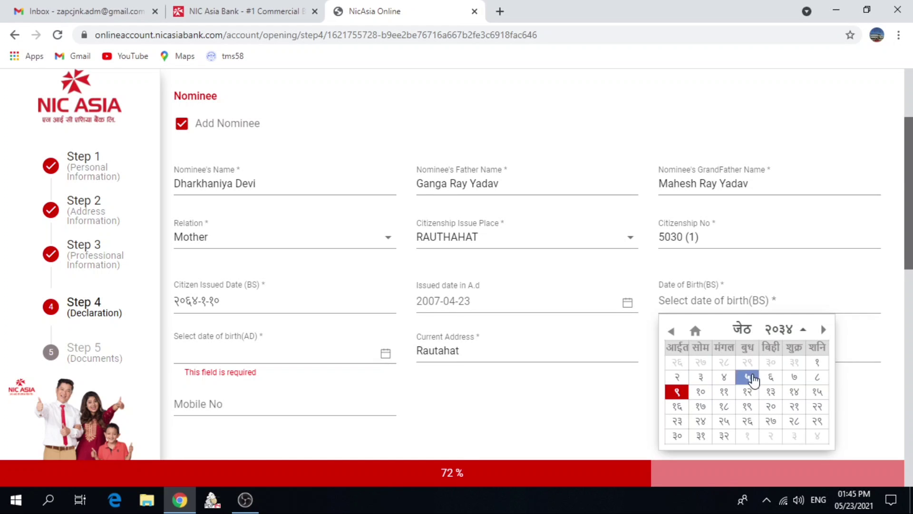
{"action": "left_click", "coordinate": [816, 366]}
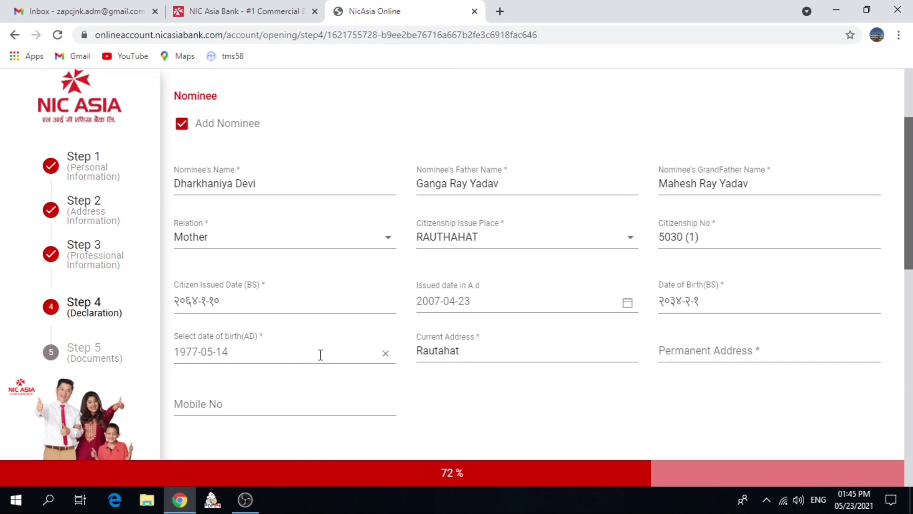
{"action": "left_click", "coordinate": [705, 301]}
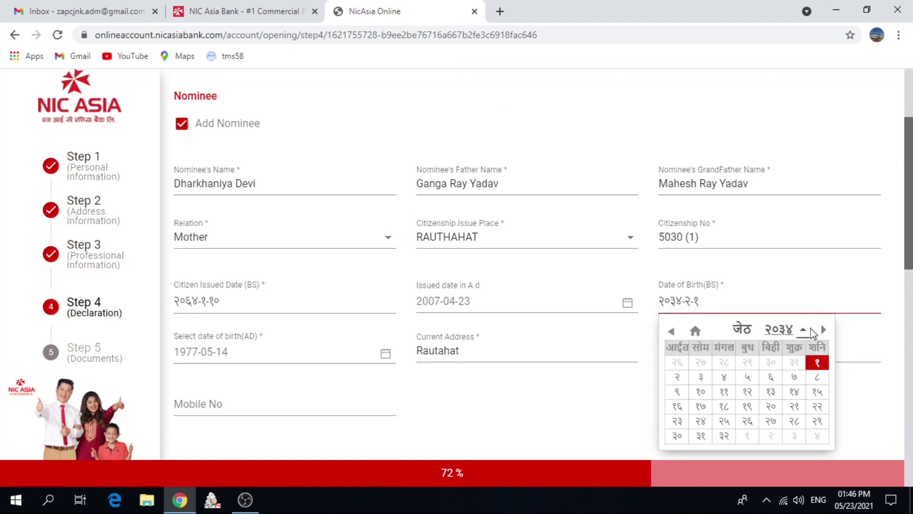
{"action": "left_click", "coordinate": [741, 298]}
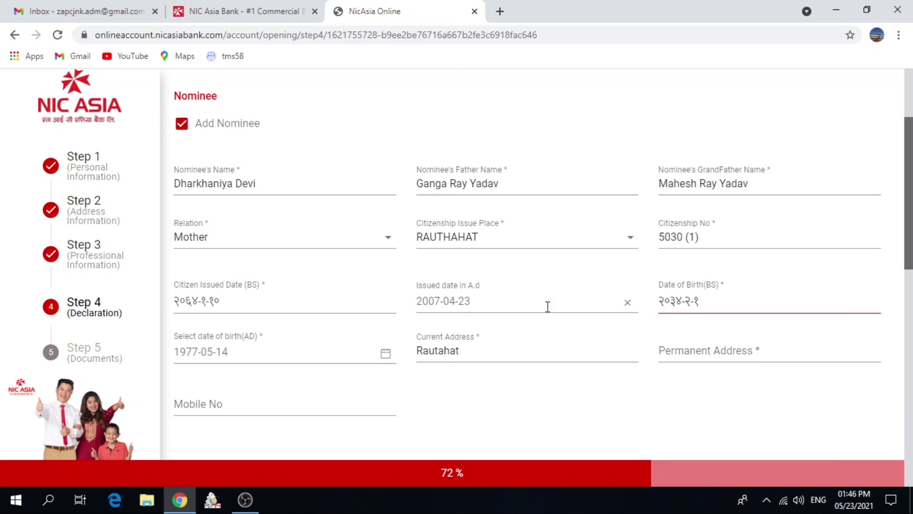
Replace the nominee's address with the village name and ward number.
{"action": "double_click", "coordinate": [493, 353]}
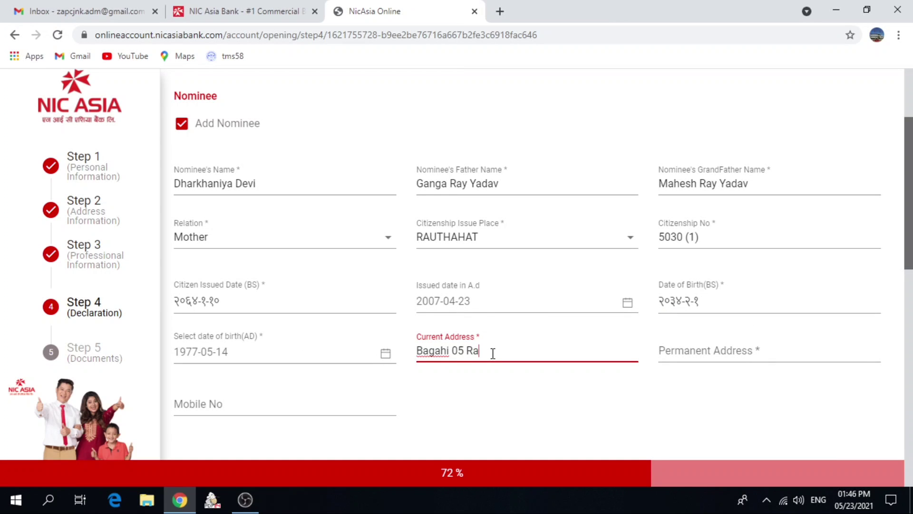
{"action": "left_click", "coordinate": [758, 346]}
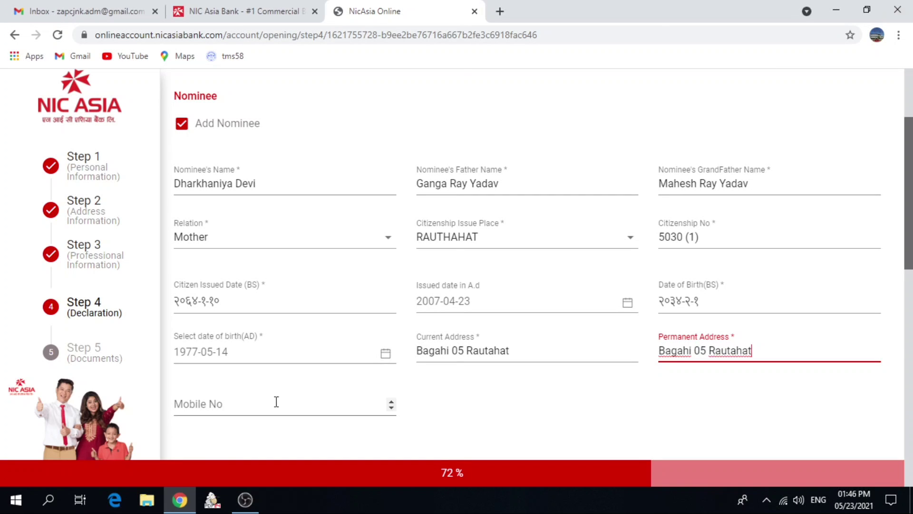
{"action": "scroll", "coordinate": [274, 376], "scroll_direction": "down", "scroll_amount": 3}
Enter the nominee's mobile number.
{"action": "left_click", "coordinate": [264, 273]}
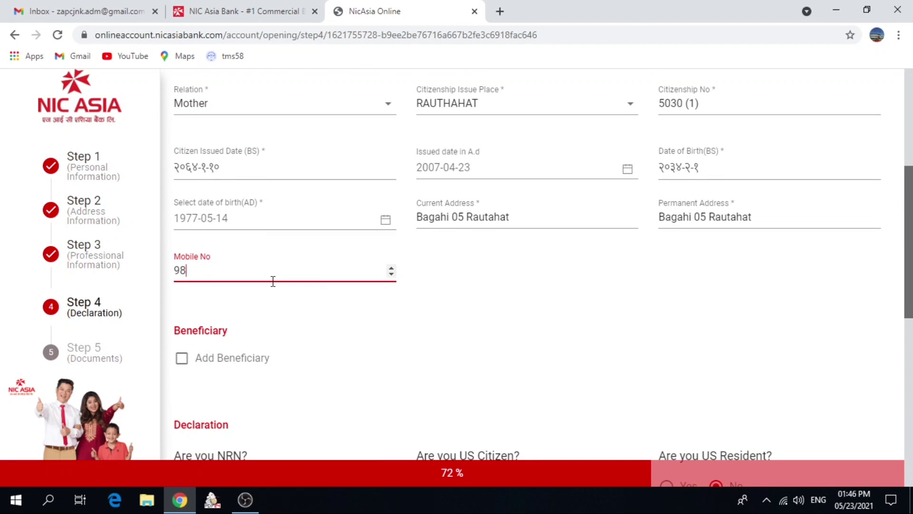
{"action": "scroll", "coordinate": [210, 335], "scroll_direction": "down", "scroll_amount": 2}
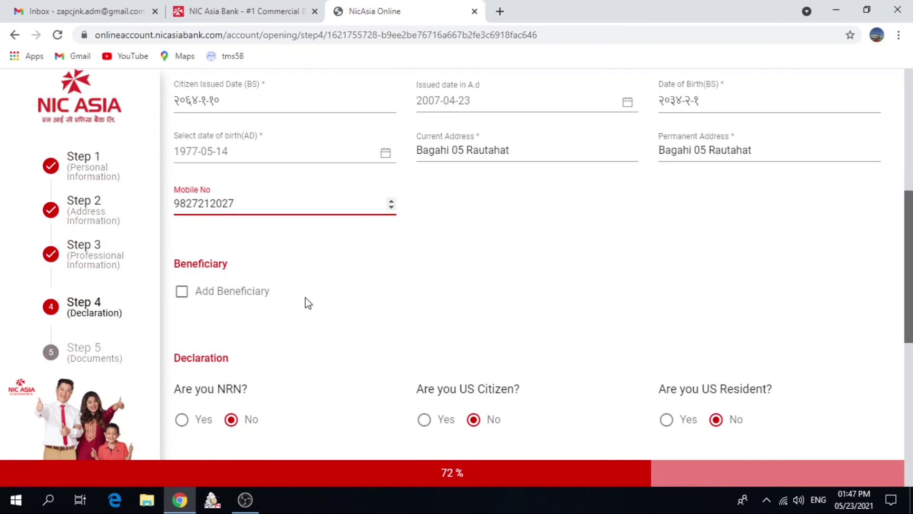
Leave Add Beneficiary switched off and review the NRN question further down the declaration.
{"action": "left_click", "coordinate": [190, 298]}
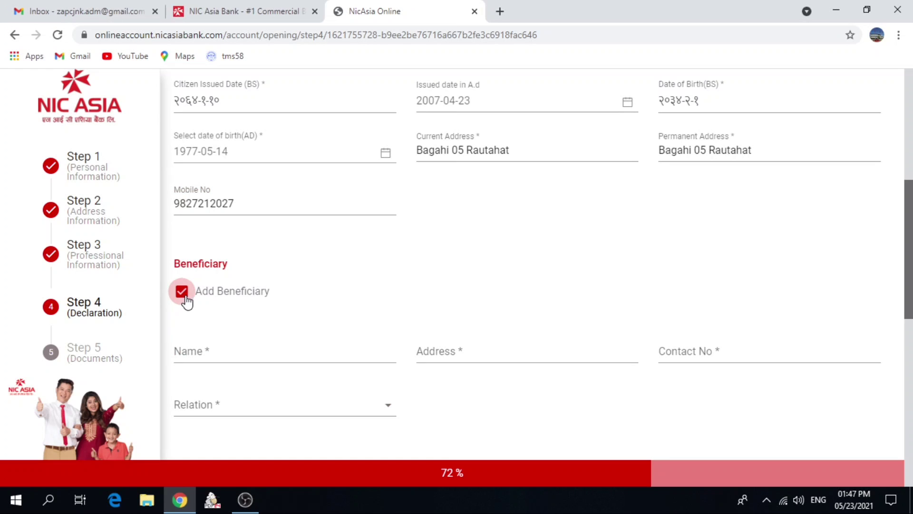
{"action": "left_click", "coordinate": [193, 300]}
{"action": "scroll", "coordinate": [283, 306], "scroll_direction": "down", "scroll_amount": 3}
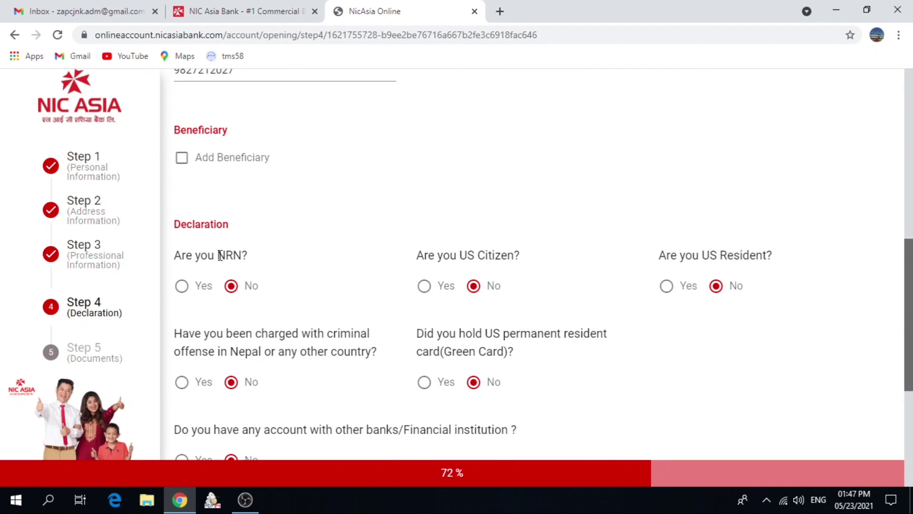
{"action": "left_click_drag", "start_coordinate": [221, 256], "coordinate": [248, 254]}
{"action": "left_click", "coordinate": [289, 270]}
{"action": "scroll", "coordinate": [745, 291], "scroll_direction": "down", "scroll_amount": 1}
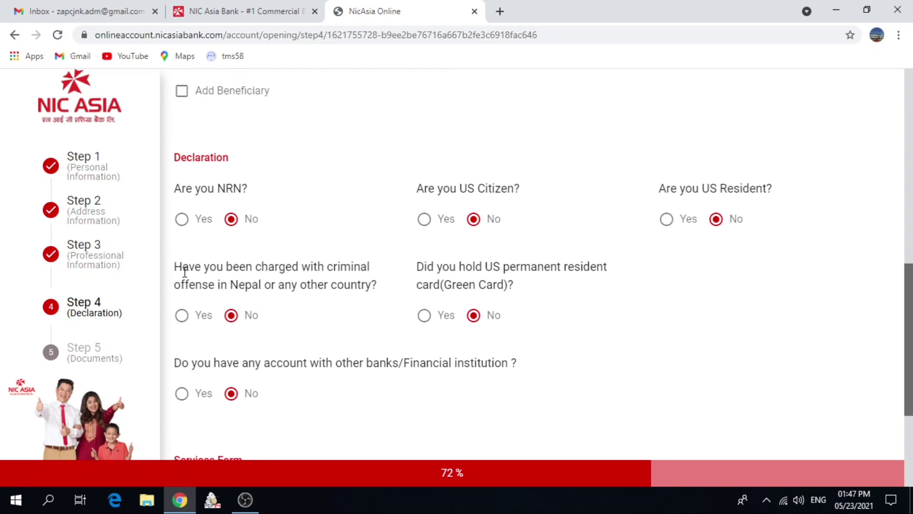
{"action": "scroll", "coordinate": [307, 357], "scroll_direction": "down", "scroll_amount": 3}
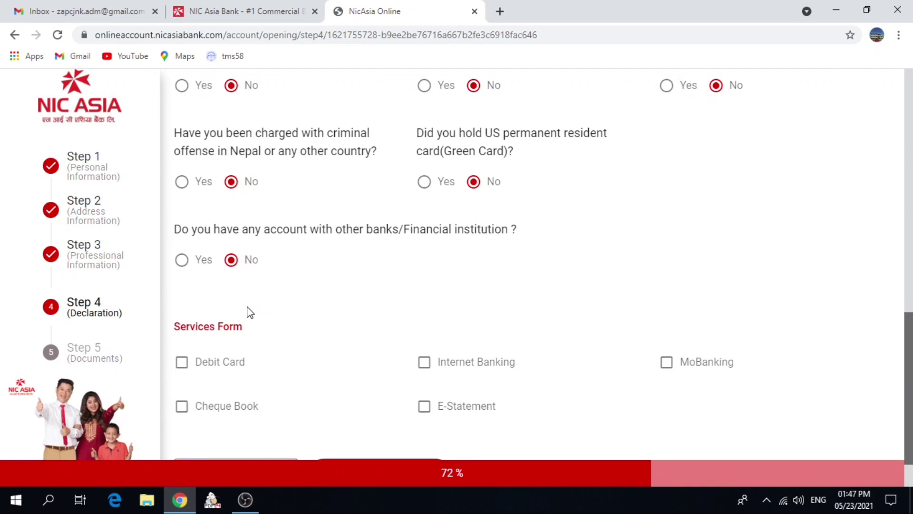
Request Debit Card, MoBanking and Cheque Book, untick E-Statement, and submit the fourth form.
{"action": "left_click_drag", "start_coordinate": [185, 266], "coordinate": [215, 266]}
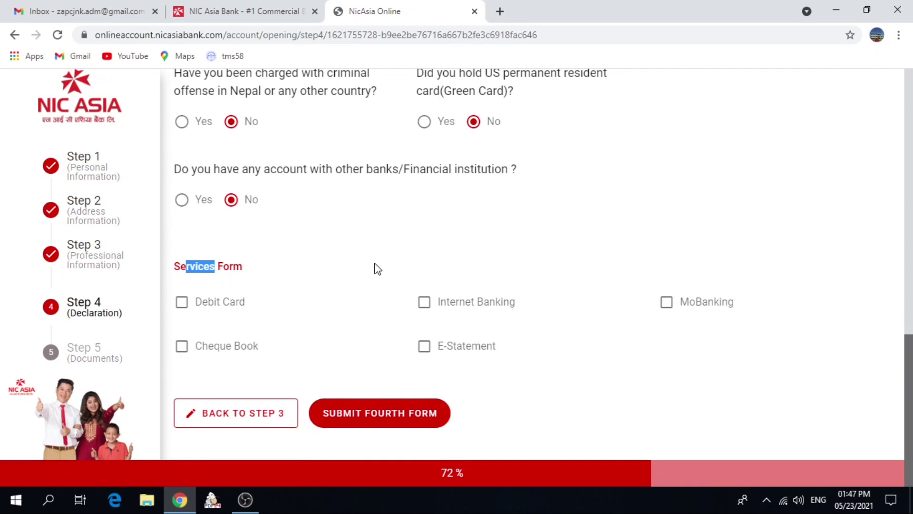
{"action": "left_click", "coordinate": [181, 301]}
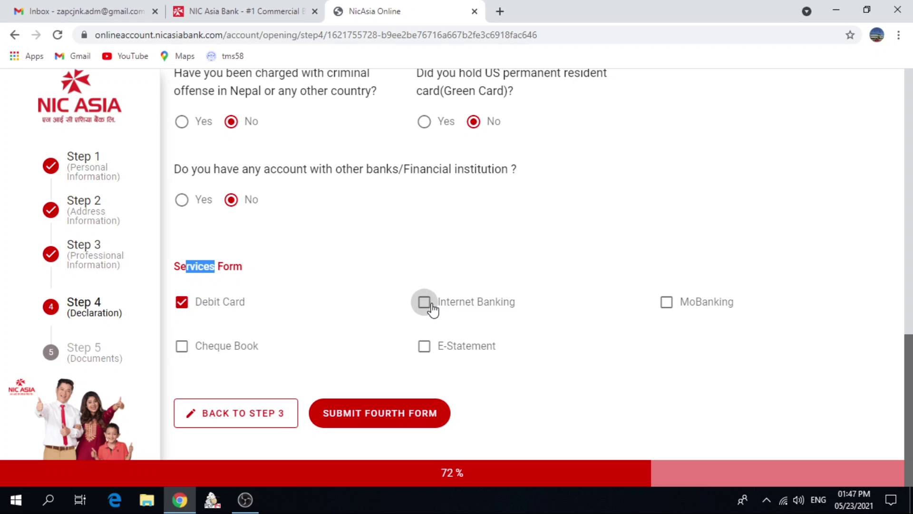
{"action": "left_click", "coordinate": [665, 304]}
{"action": "left_click", "coordinate": [181, 348]}
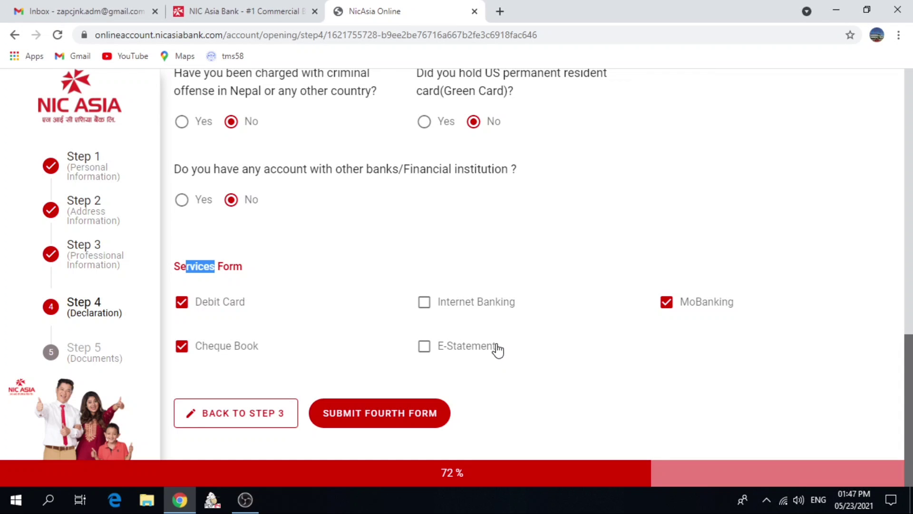
{"action": "left_click", "coordinate": [424, 346]}
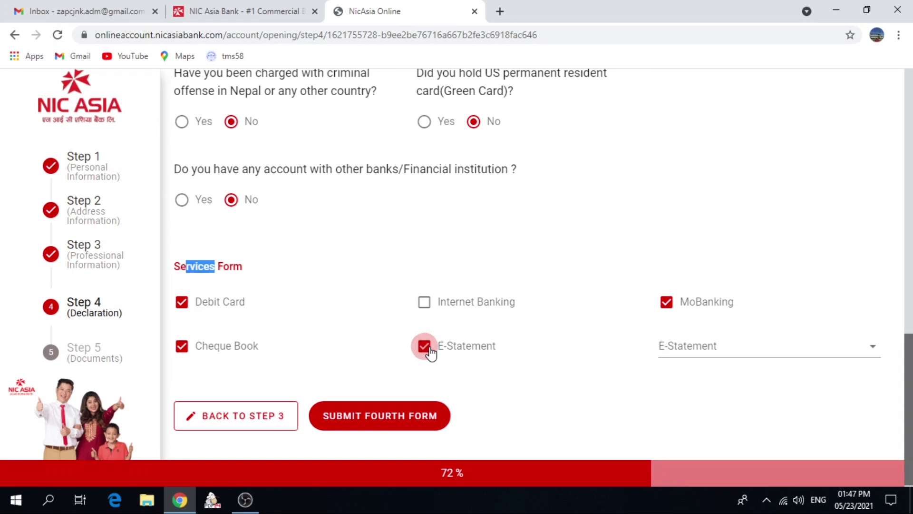
{"action": "left_click", "coordinate": [399, 414]}
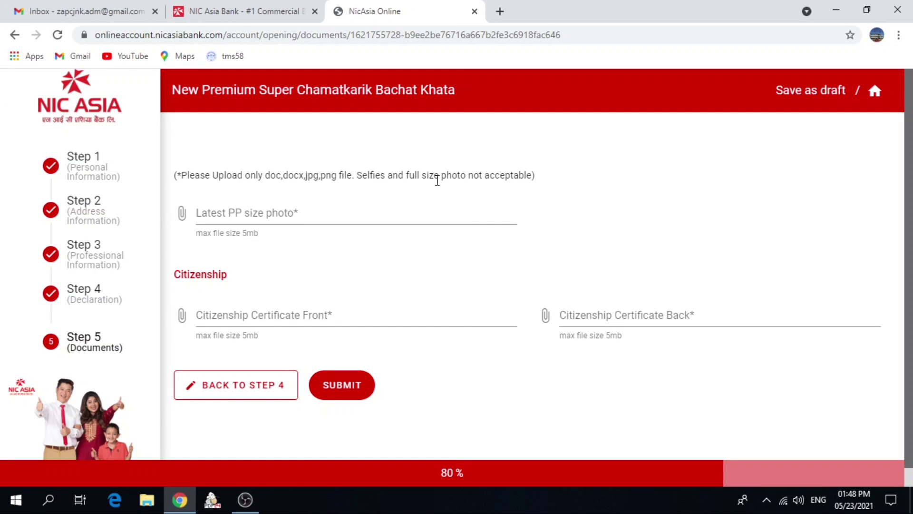
Read the Step 5 photo upload notes, including no selfies, then open a new Google tab.
{"action": "left_click_drag", "start_coordinate": [503, 176], "coordinate": [550, 177]}
{"action": "left_click", "coordinate": [499, 173]}
{"action": "mouse_move", "coordinate": [374, 178]}
{"action": "left_mouse_down"}
{"action": "mouse_move", "coordinate": [540, 177]}
{"action": "mouse_move", "coordinate": [359, 186]}
{"action": "left_mouse_up"}
{"action": "left_click", "coordinate": [545, 179]}
{"action": "left_click", "coordinate": [356, 173]}
{"action": "left_click_drag", "start_coordinate": [358, 177], "coordinate": [548, 181]}
{"action": "left_click", "coordinate": [348, 179]}
{"action": "left_click", "coordinate": [500, 11]}
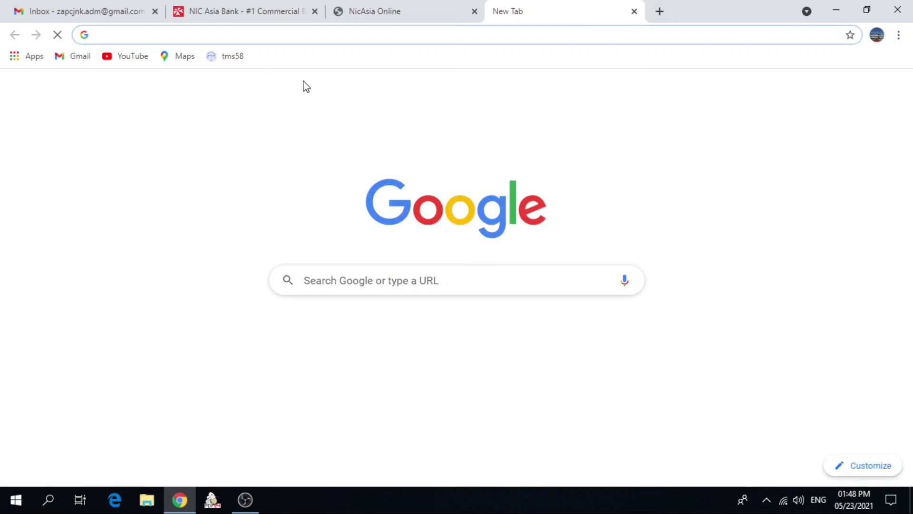
Search Google for 'rem', load the remove.bg site, then return to the NicAsia Online tab.
{"action": "left_click", "coordinate": [338, 274]}
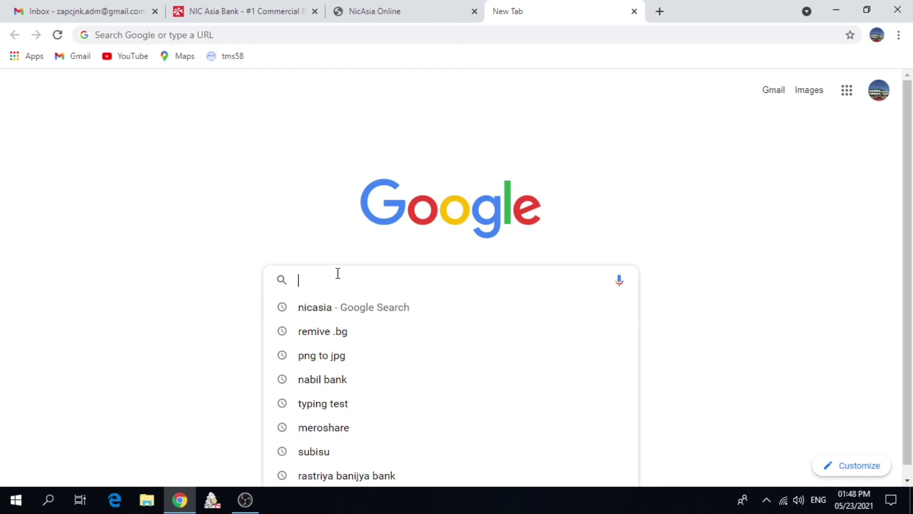
{"action": "type", "text": "rem"}
{"action": "key", "text": "Return"}
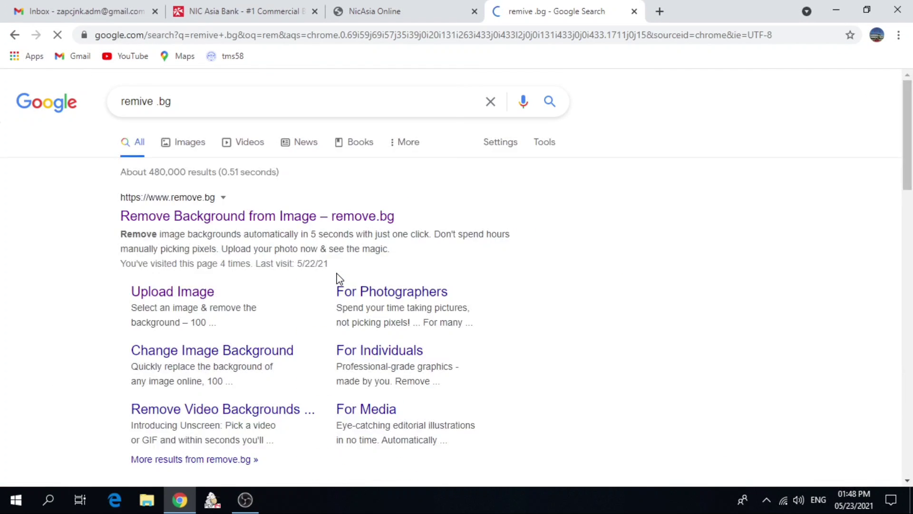
{"action": "left_click", "coordinate": [178, 221]}
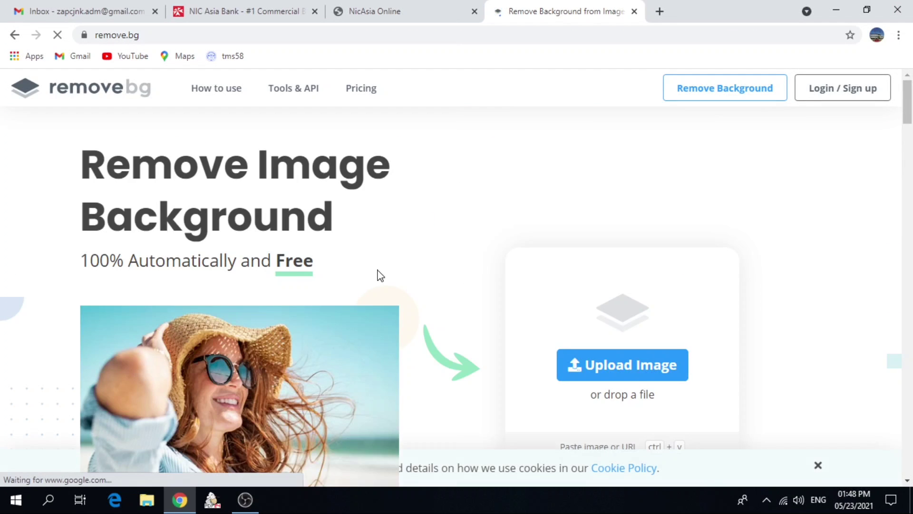
{"action": "scroll", "coordinate": [604, 285], "scroll_direction": "down", "scroll_amount": 4}
{"action": "scroll", "coordinate": [674, 344], "scroll_direction": "up", "scroll_amount": 4}
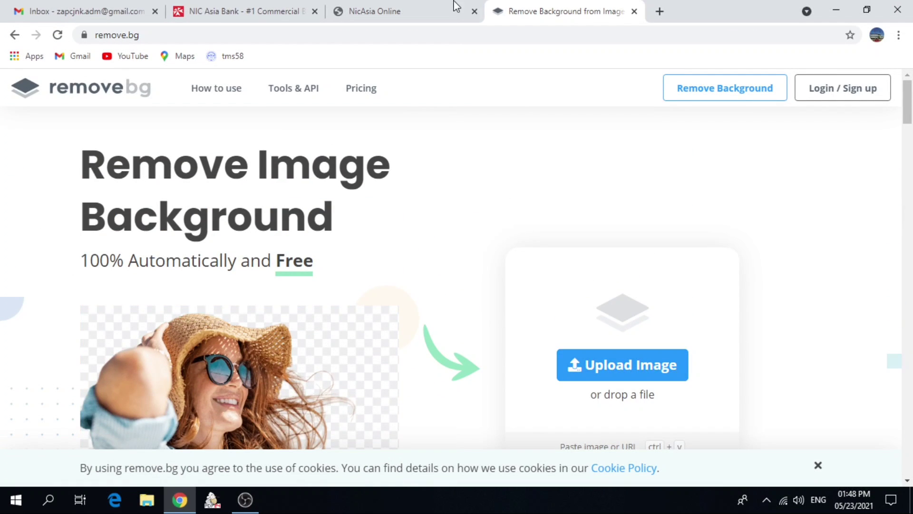
{"action": "left_click", "coordinate": [388, 6]}
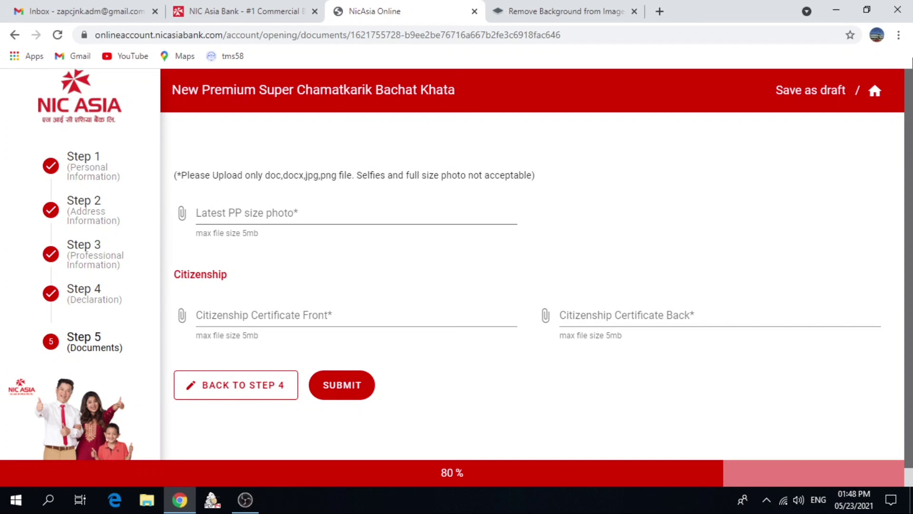
Upload the 'pp size photo' image from New Volume (E:) > New folder as the passport photo.
{"action": "left_click", "coordinate": [253, 215]}
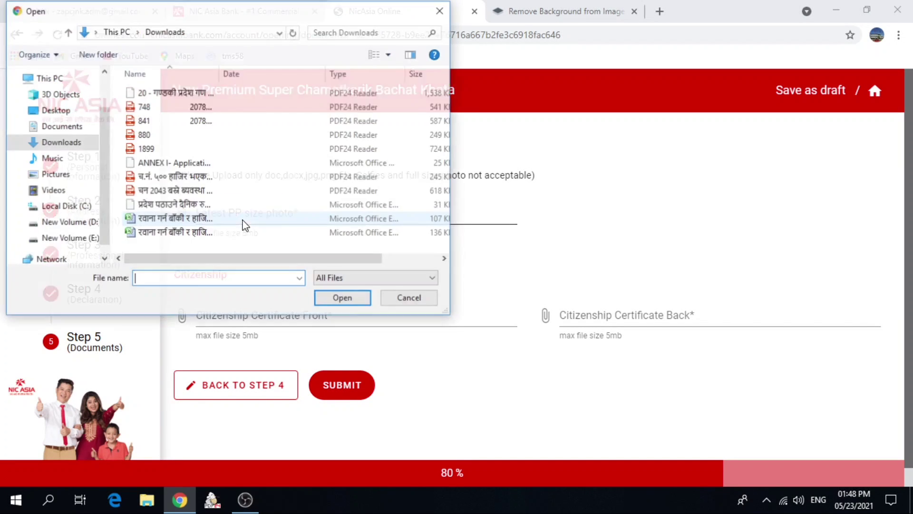
{"action": "left_click", "coordinate": [78, 243]}
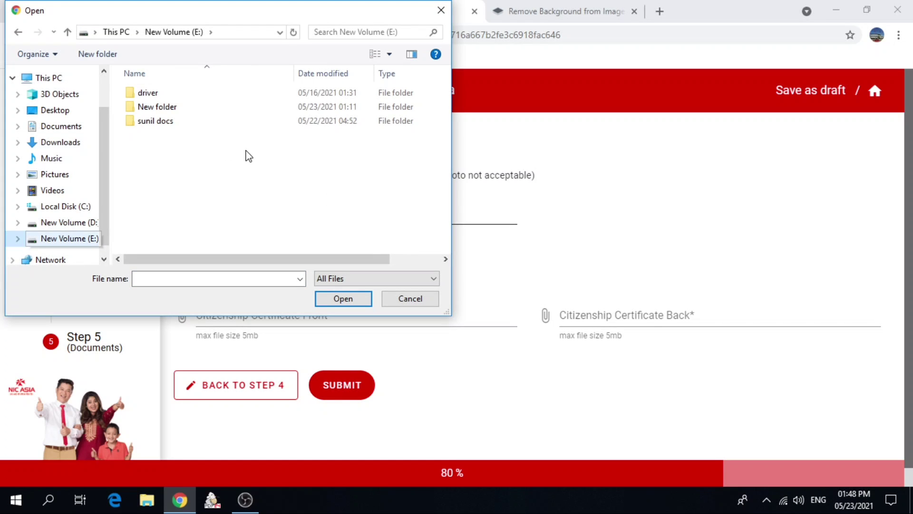
{"action": "double_click", "coordinate": [185, 109]}
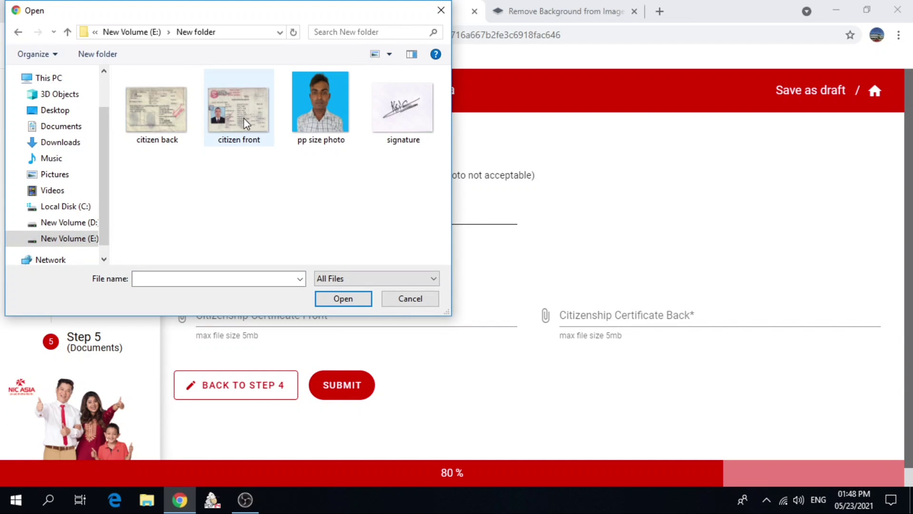
{"action": "left_click", "coordinate": [320, 109]}
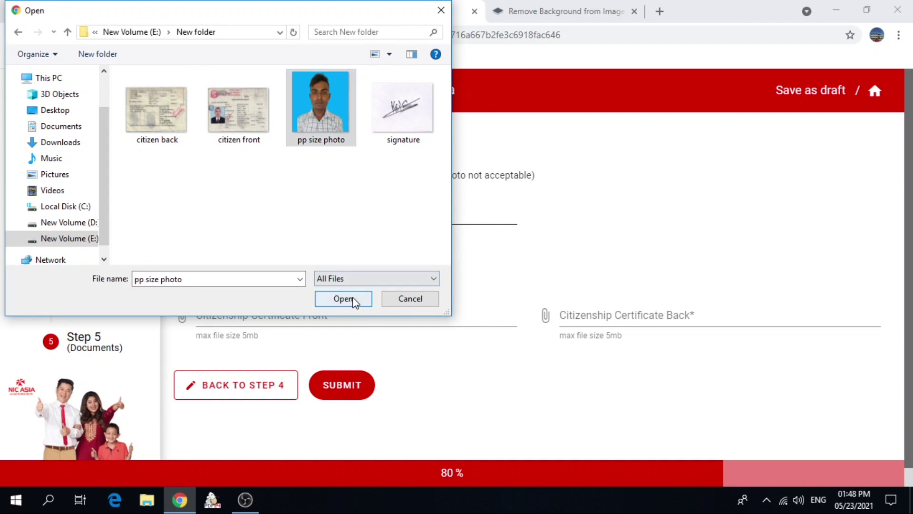
{"action": "left_click", "coordinate": [345, 298]}
{"action": "scroll", "coordinate": [318, 294], "scroll_direction": "down", "scroll_amount": 2}
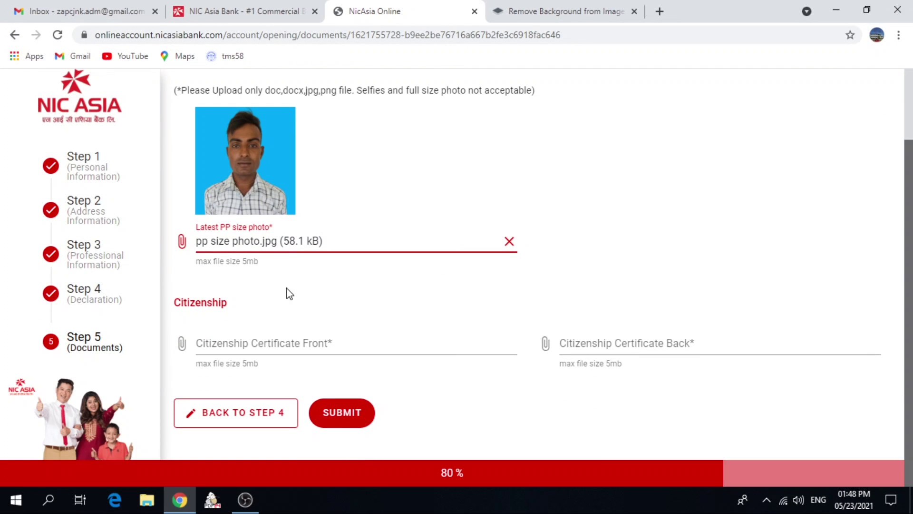
Upload the 'citizen front' and 'citizen back' images for the citizenship certificate fields.
{"action": "left_click", "coordinate": [310, 346]}
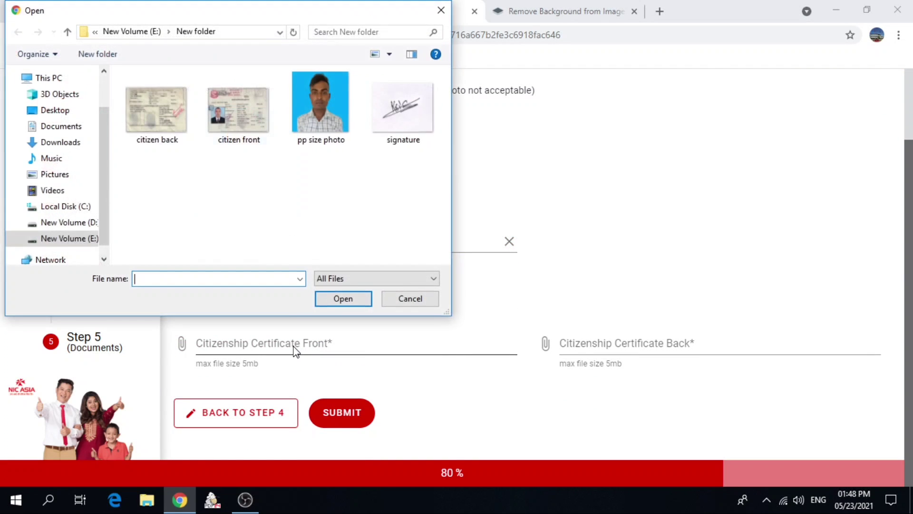
{"action": "left_click", "coordinate": [232, 129]}
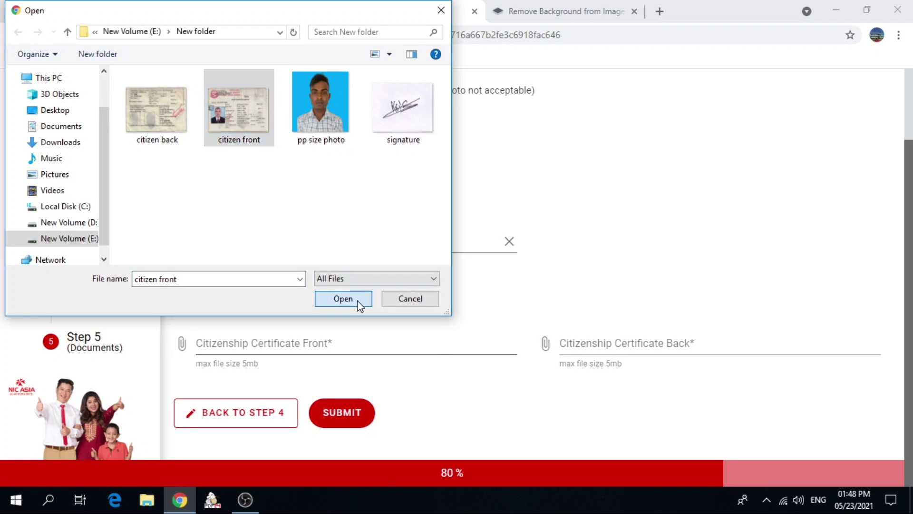
{"action": "left_click", "coordinate": [357, 300]}
{"action": "left_click", "coordinate": [641, 346]}
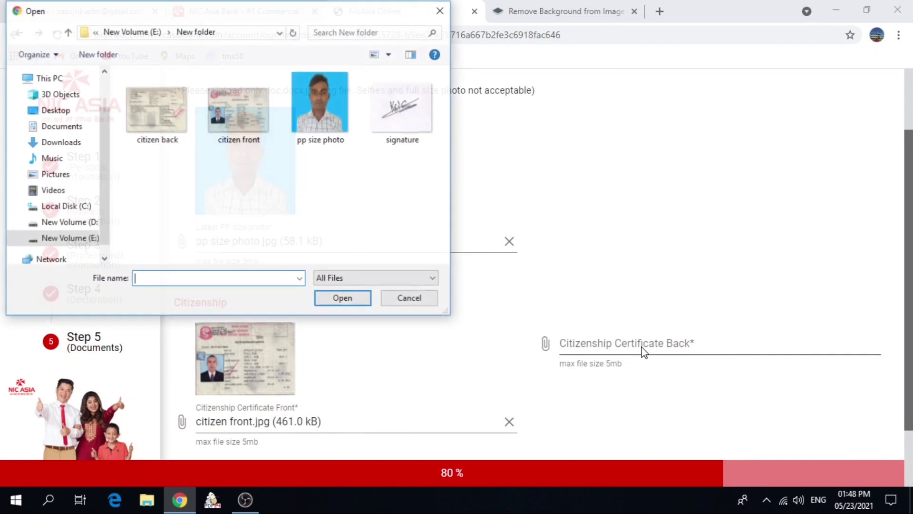
{"action": "left_click", "coordinate": [169, 124]}
{"action": "left_click", "coordinate": [365, 295]}
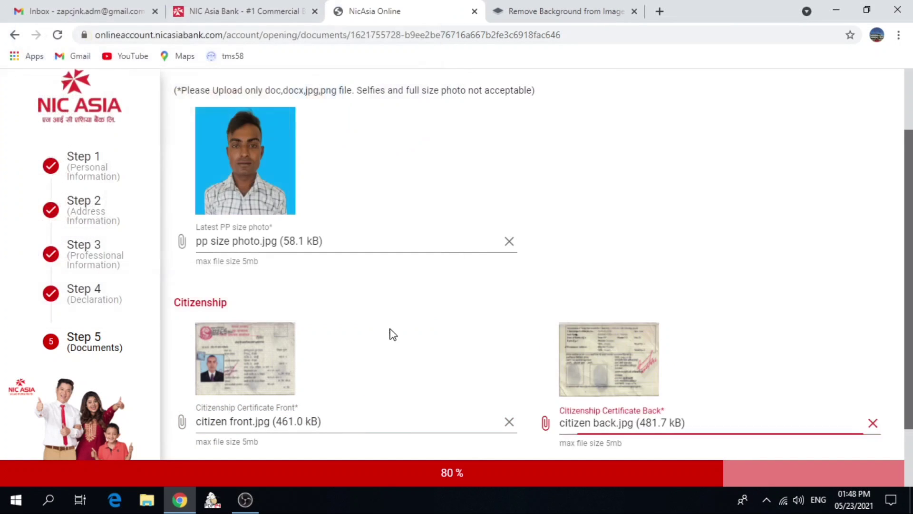
Submit the application with all three documents attached.
{"action": "scroll", "coordinate": [391, 332], "scroll_direction": "down", "scroll_amount": 2}
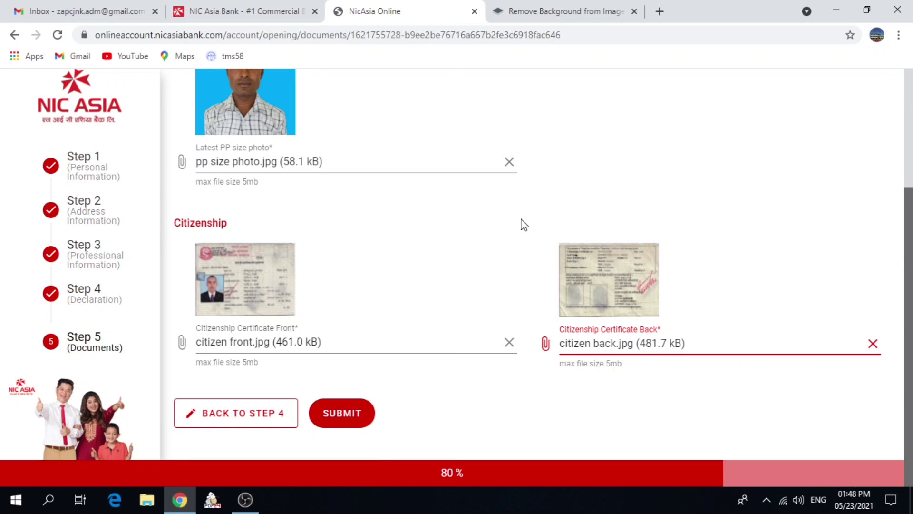
{"action": "scroll", "coordinate": [370, 245], "scroll_direction": "up", "scroll_amount": 3}
{"action": "scroll", "coordinate": [371, 247], "scroll_direction": "down", "scroll_amount": 3}
{"action": "left_click", "coordinate": [347, 414]}
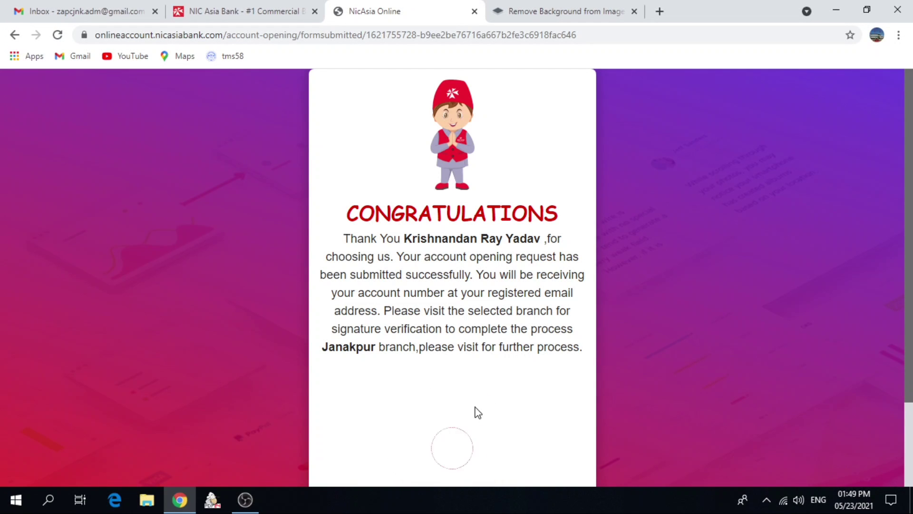
Scroll down the Congratulations page and select the displayed reference code.
{"action": "scroll", "coordinate": [481, 380], "scroll_direction": "down", "scroll_amount": 2}
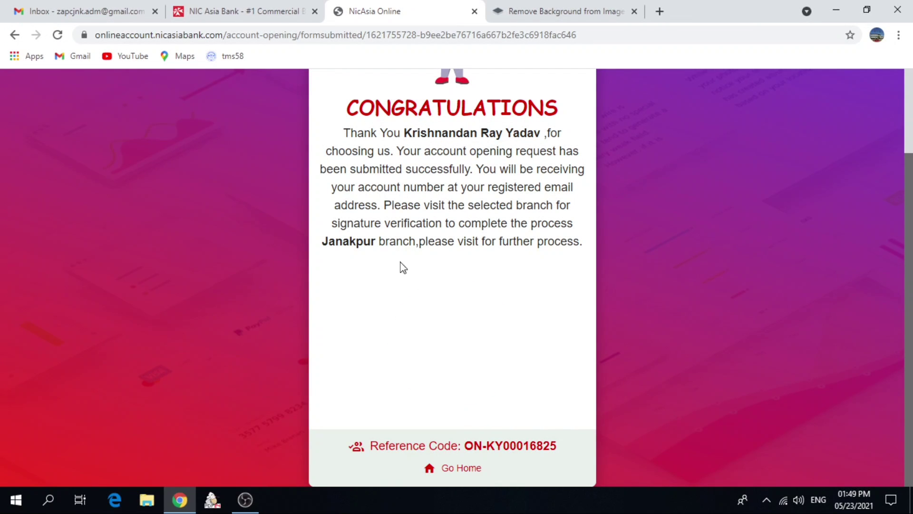
{"action": "left_click_drag", "start_coordinate": [504, 456], "coordinate": [557, 442]}
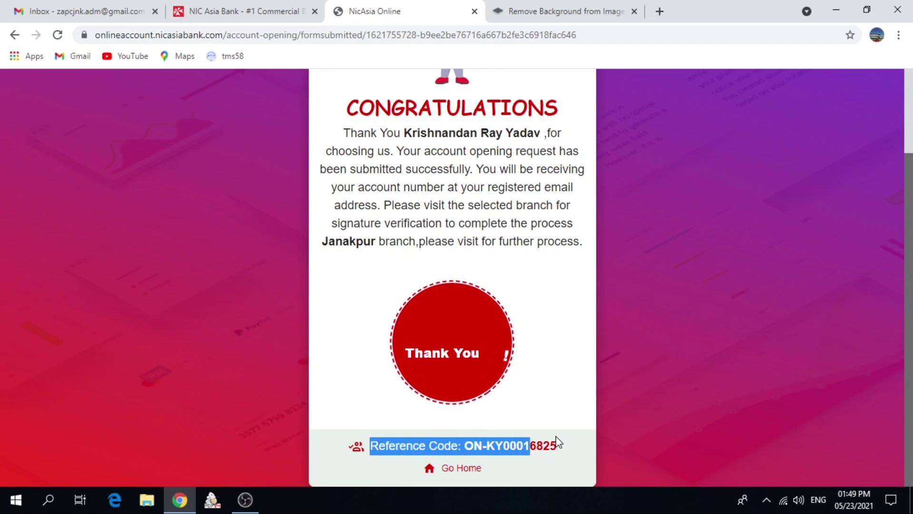